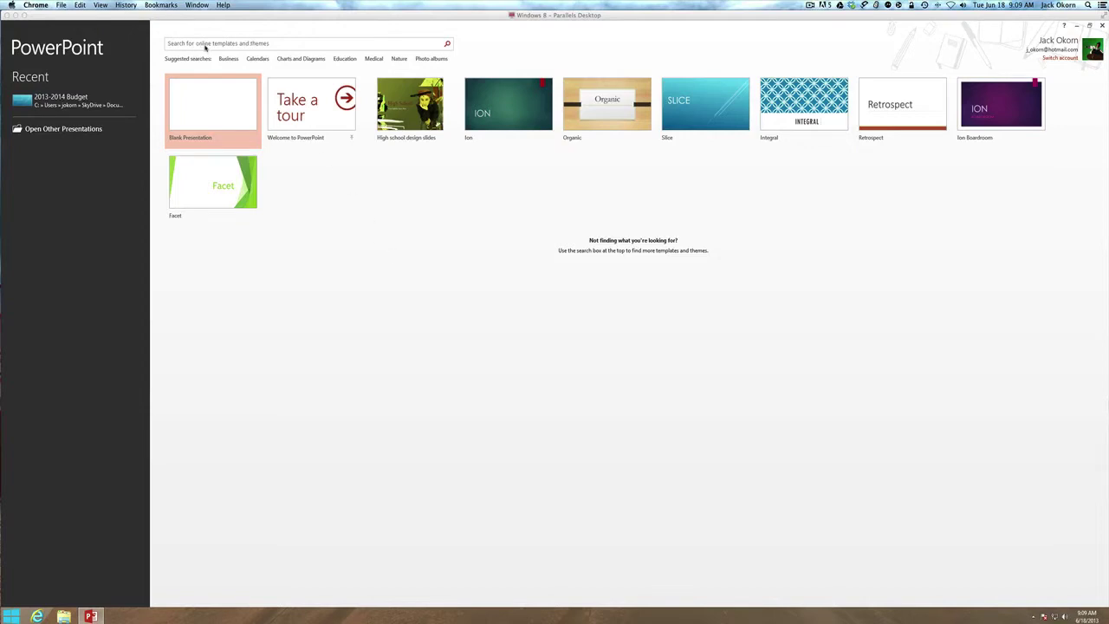
Step: Search the online templates for "education" and preview the Back to elementary school presentation template
left_click(265, 45)
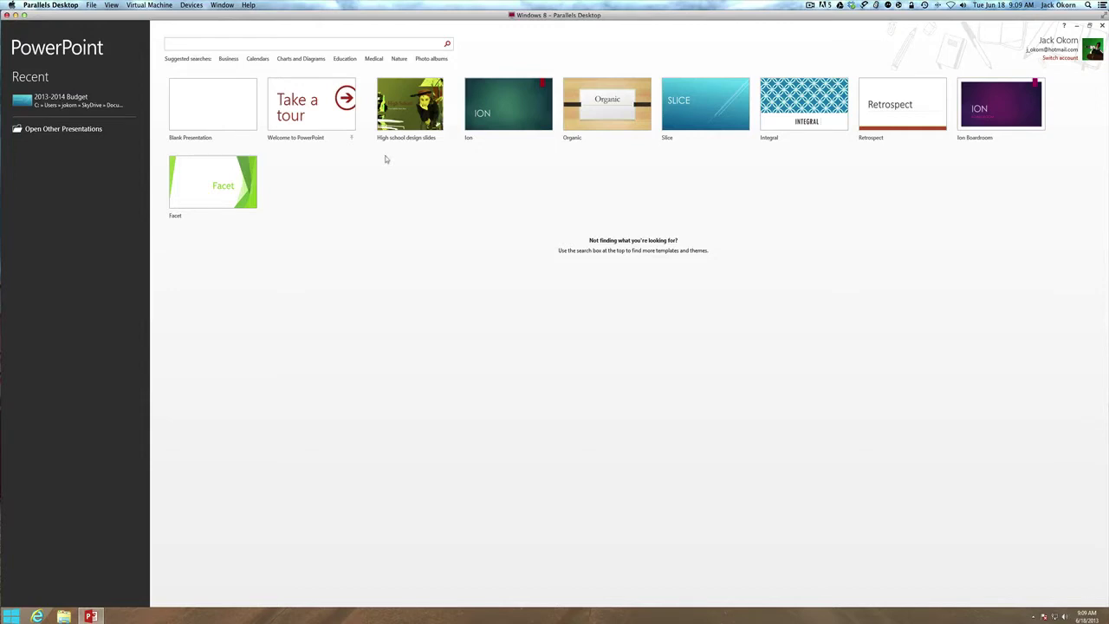
left_click(308, 42)
type("education")
key("Return")
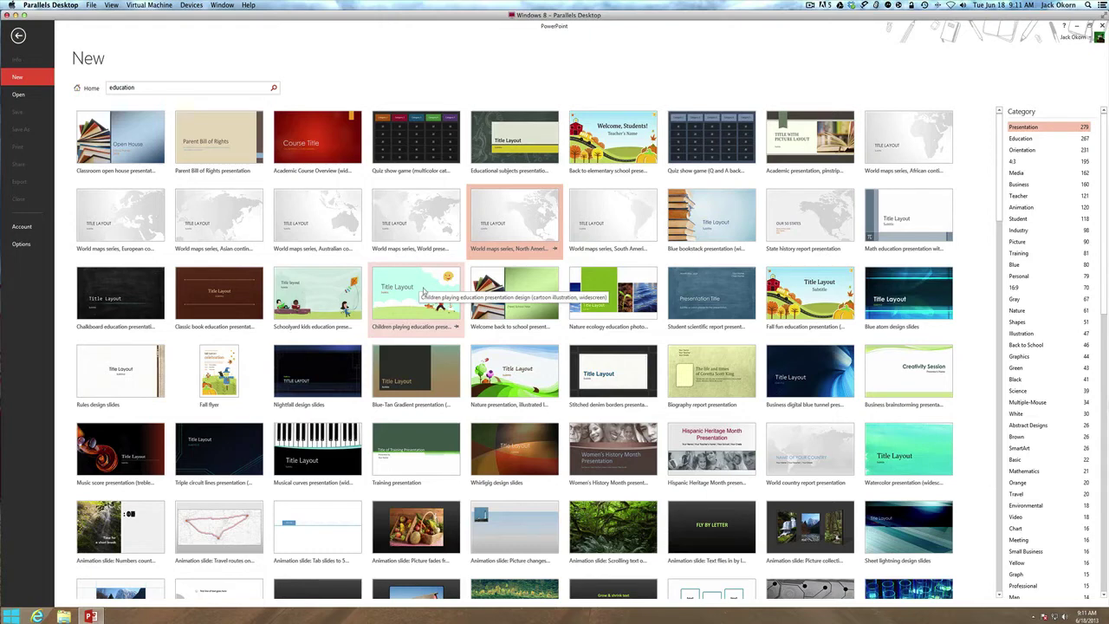
left_click(636, 142)
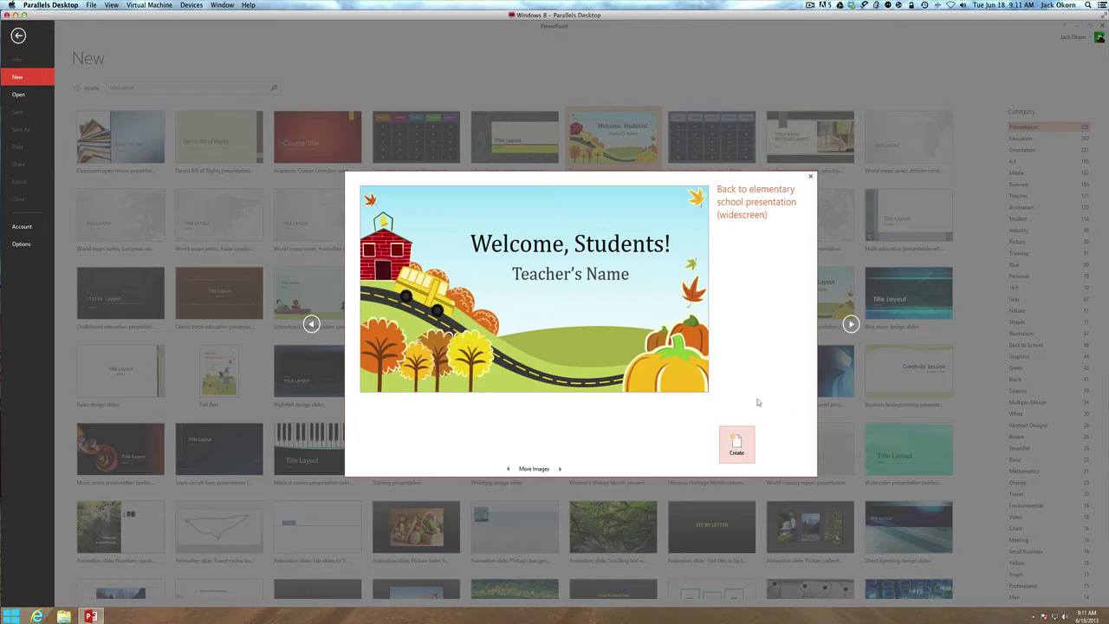
left_click(810, 178)
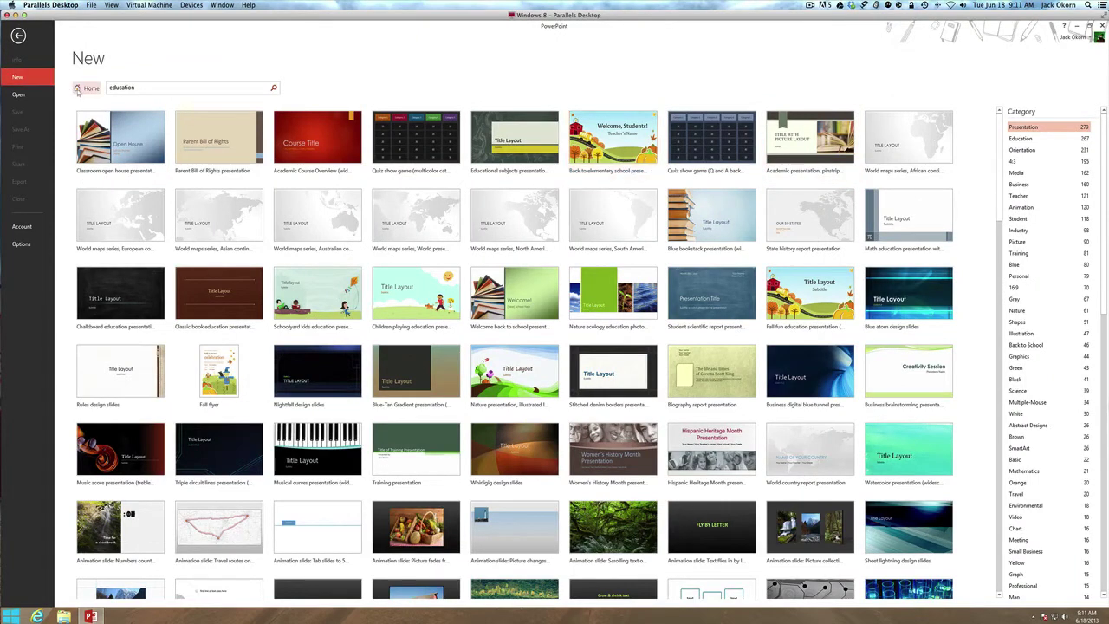
Step: Create a new presentation from the World maps series, African continent presentation (widescreen) template
left_click(86, 88)
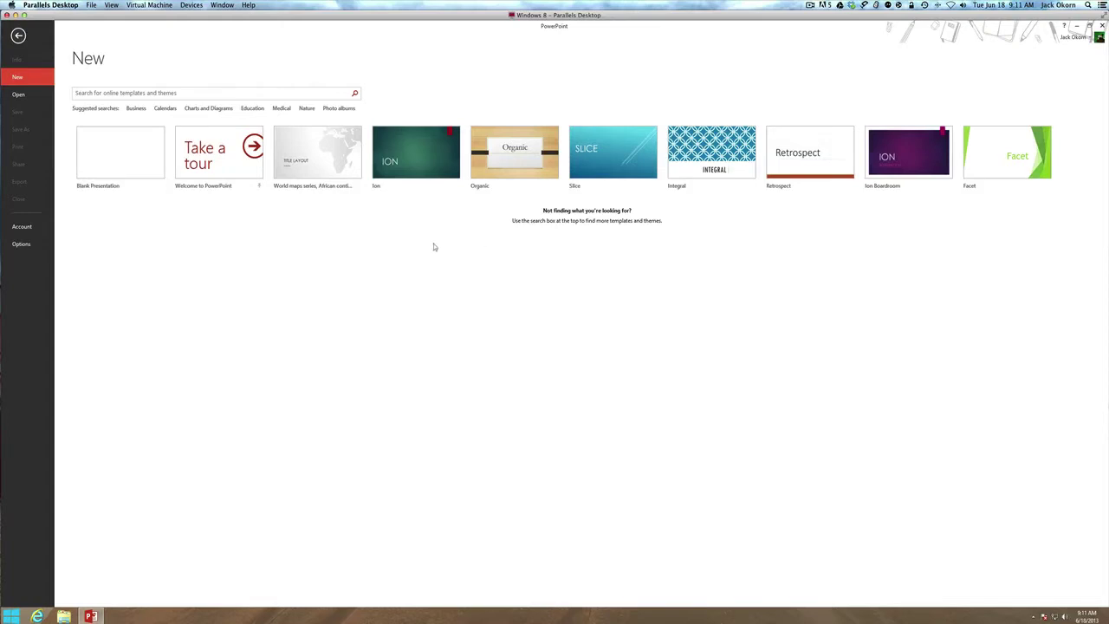
left_click(307, 162)
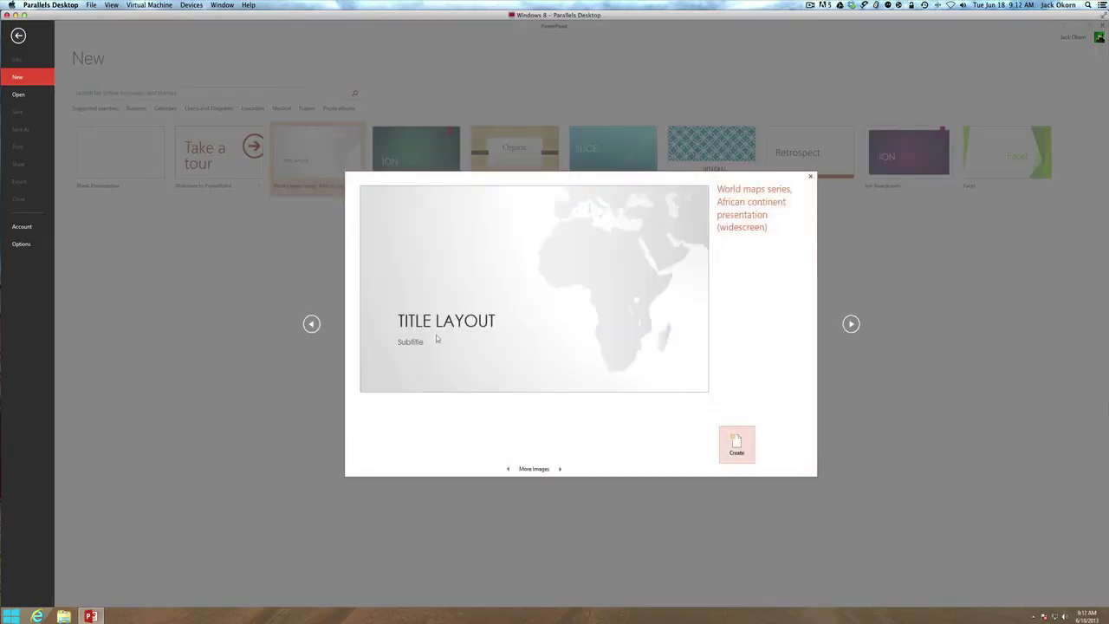
left_click(735, 443)
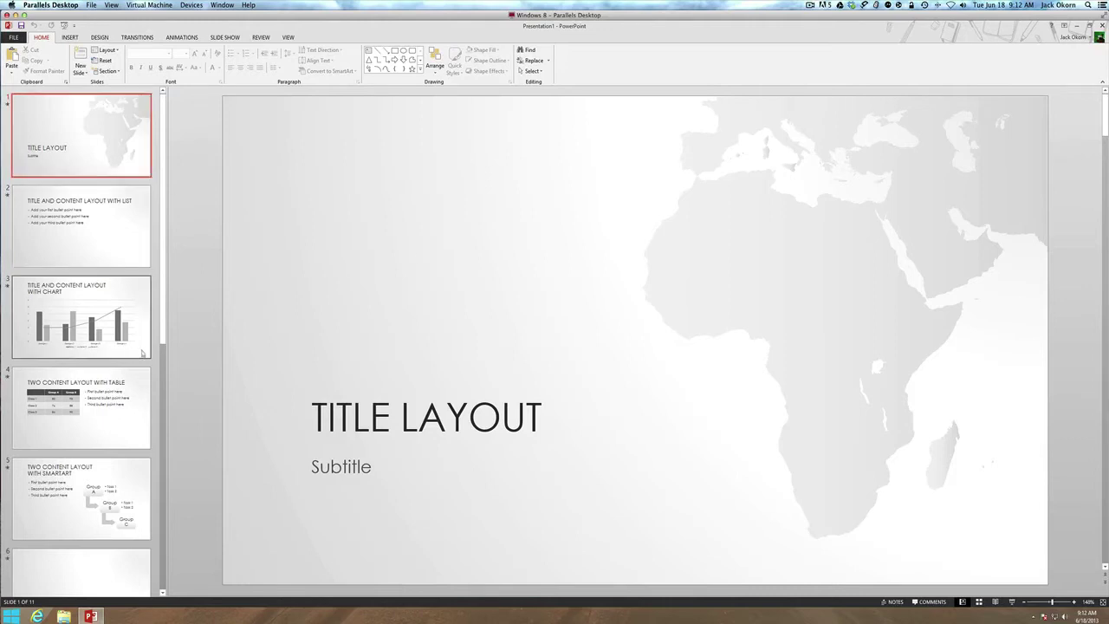
Step: Look through the template's slides and view the title and content layout with chart
scroll(137, 352, "down", 10)
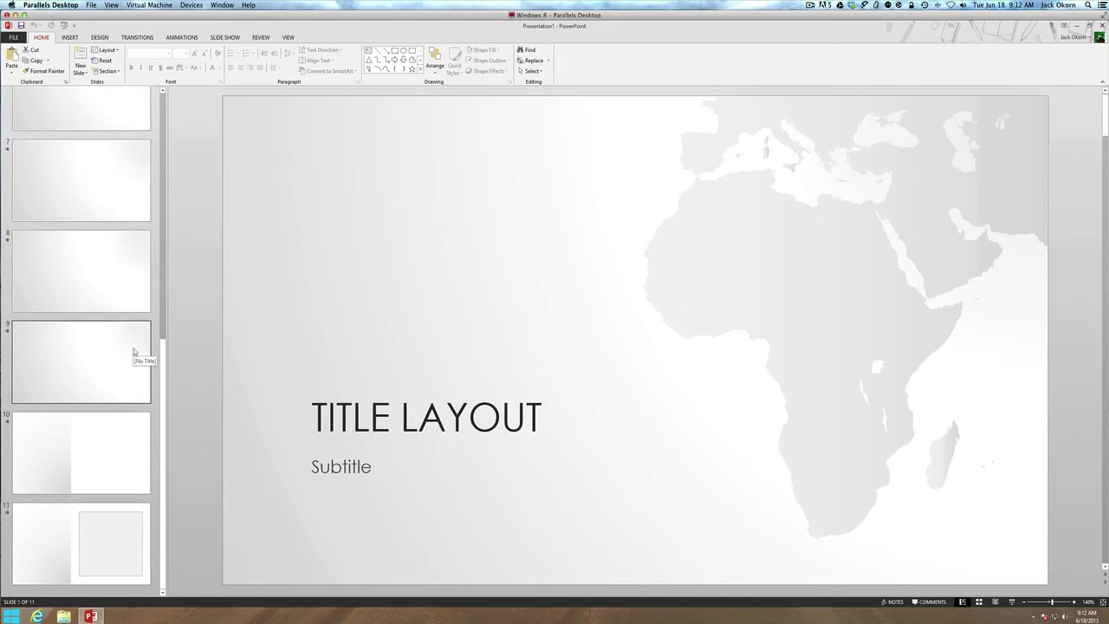
scroll(133, 352, "up", 8)
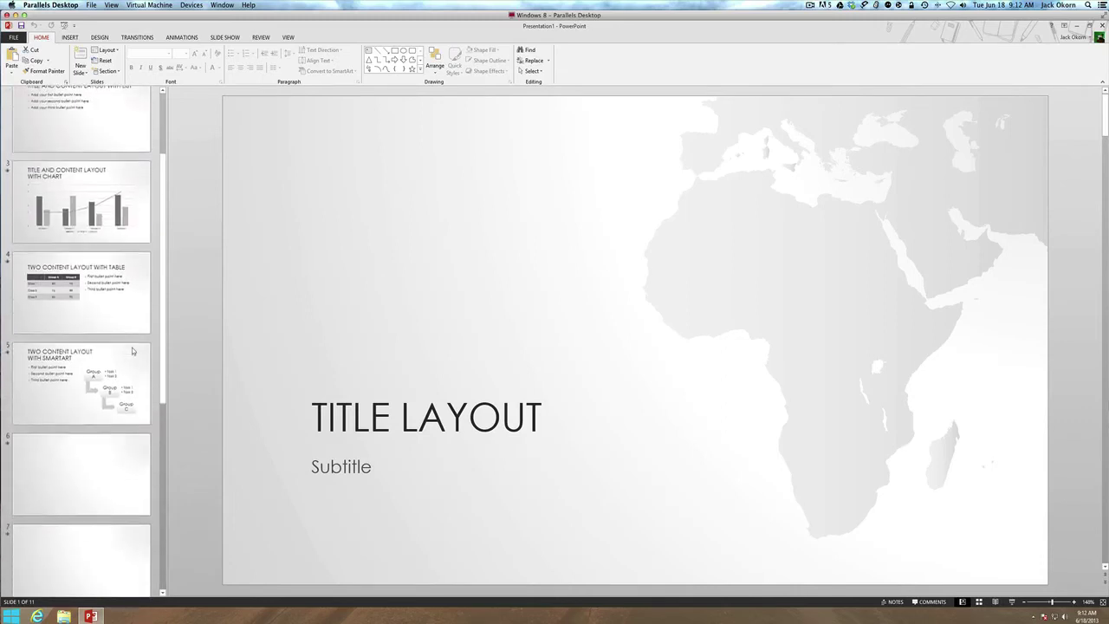
left_click(114, 229)
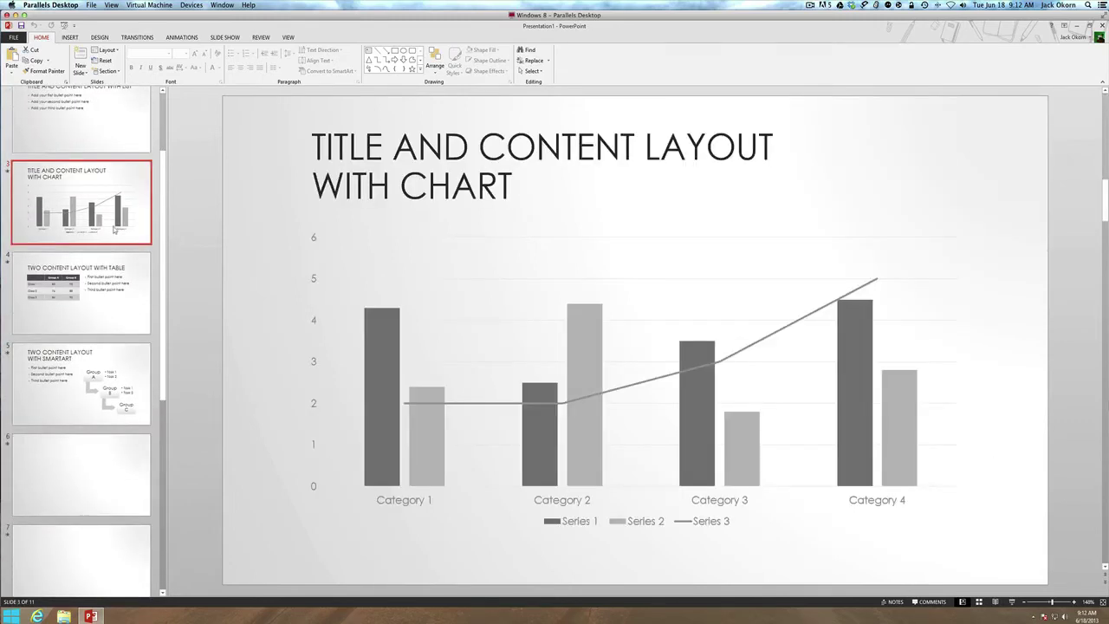
scroll(116, 230, "up", 3)
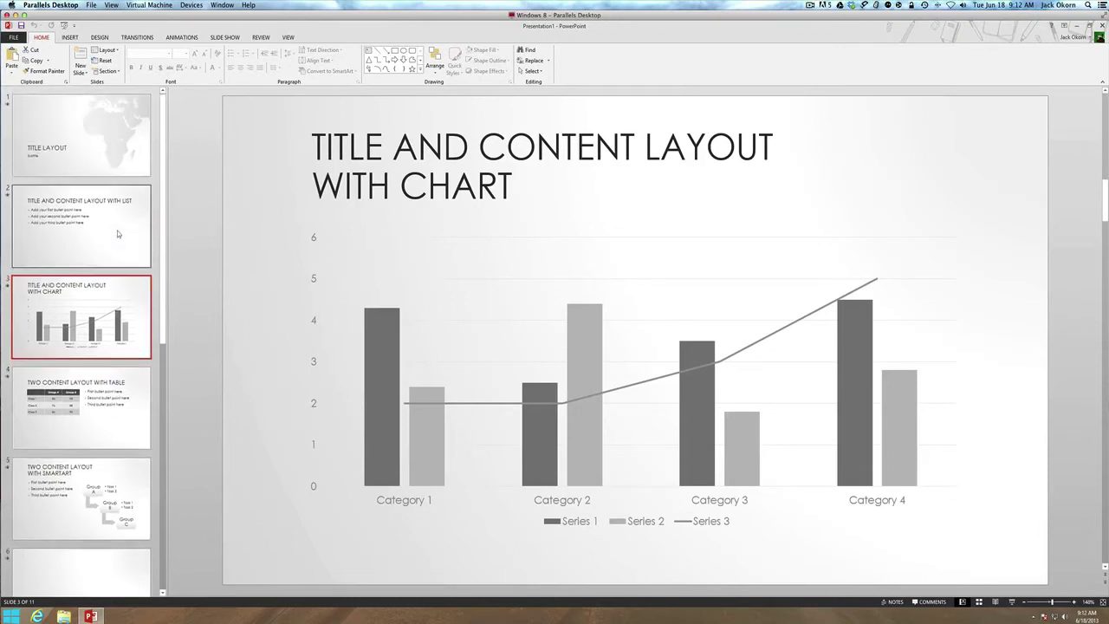
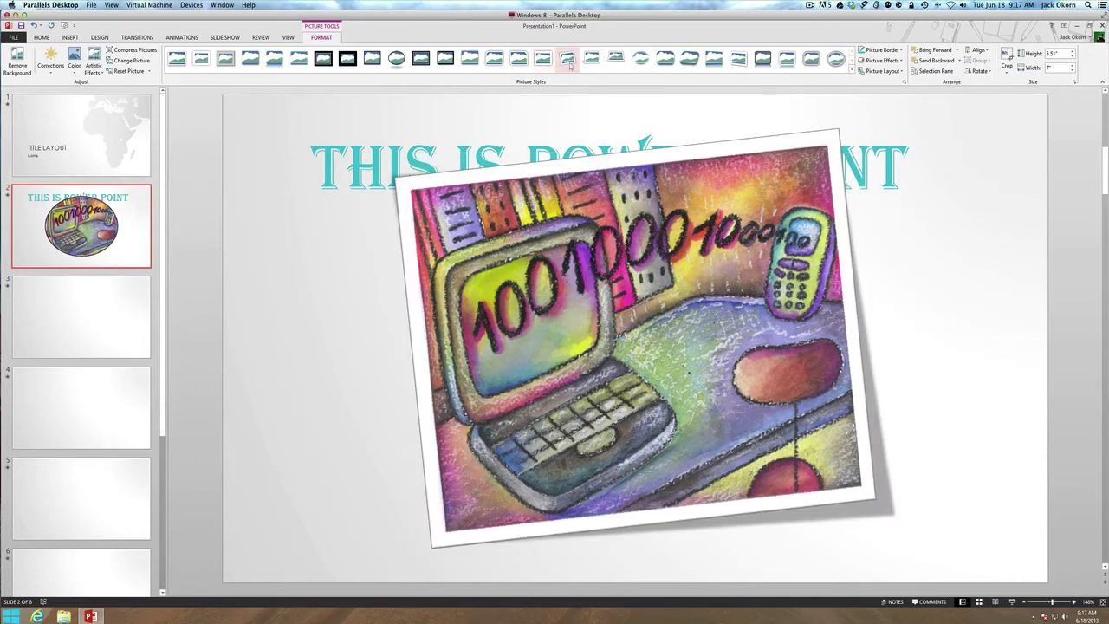
Step: Apply a rounded-corner picture style to the computer image on slide 2 and move the image below the title
left_click(664, 59)
left_click_drag(646, 320, 630, 365)
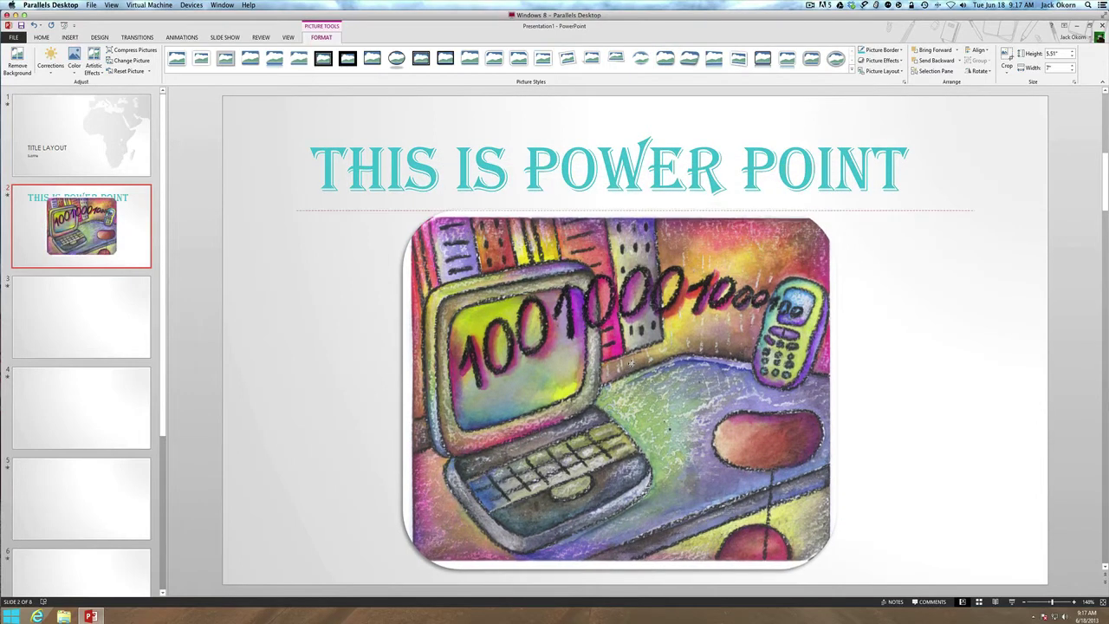
left_click(875, 350)
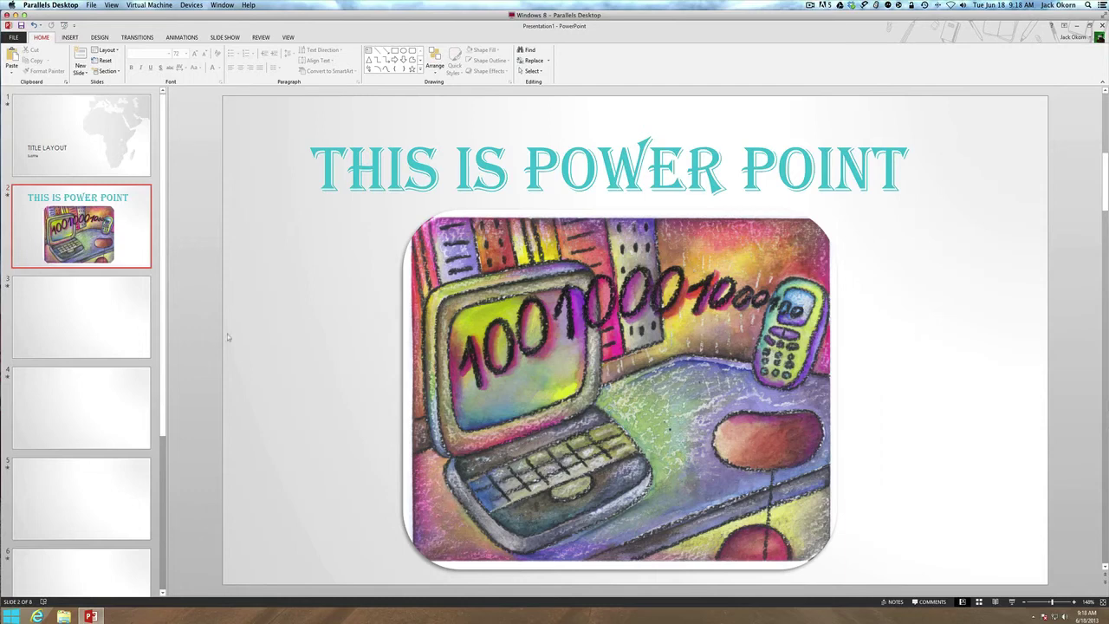
Step: Change the layout of slide 3 to Blank
left_click(101, 315)
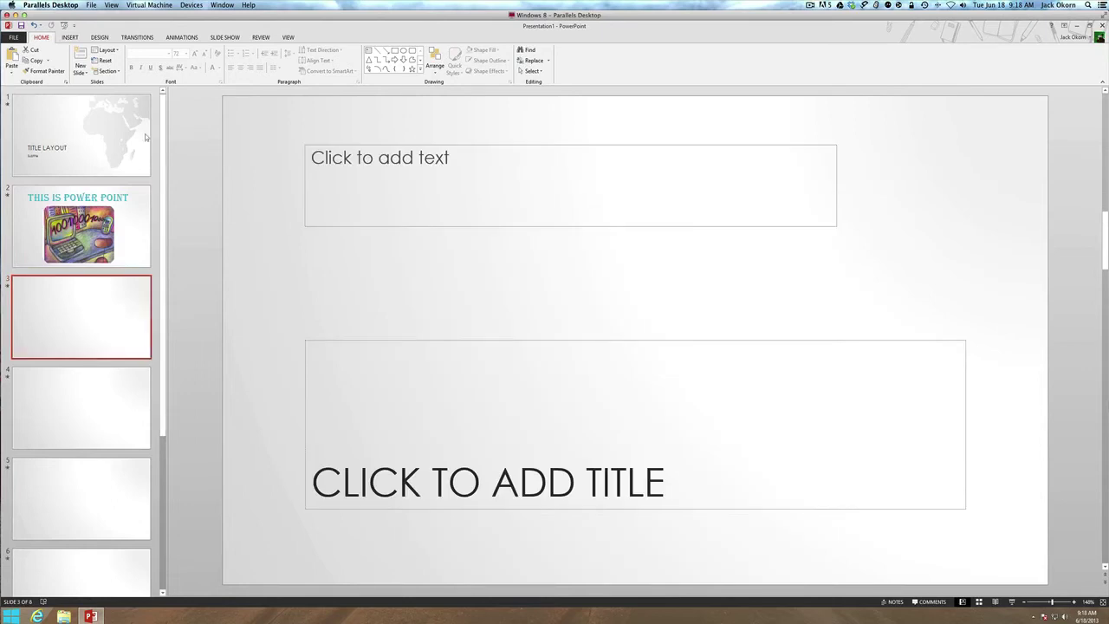
left_click(116, 52)
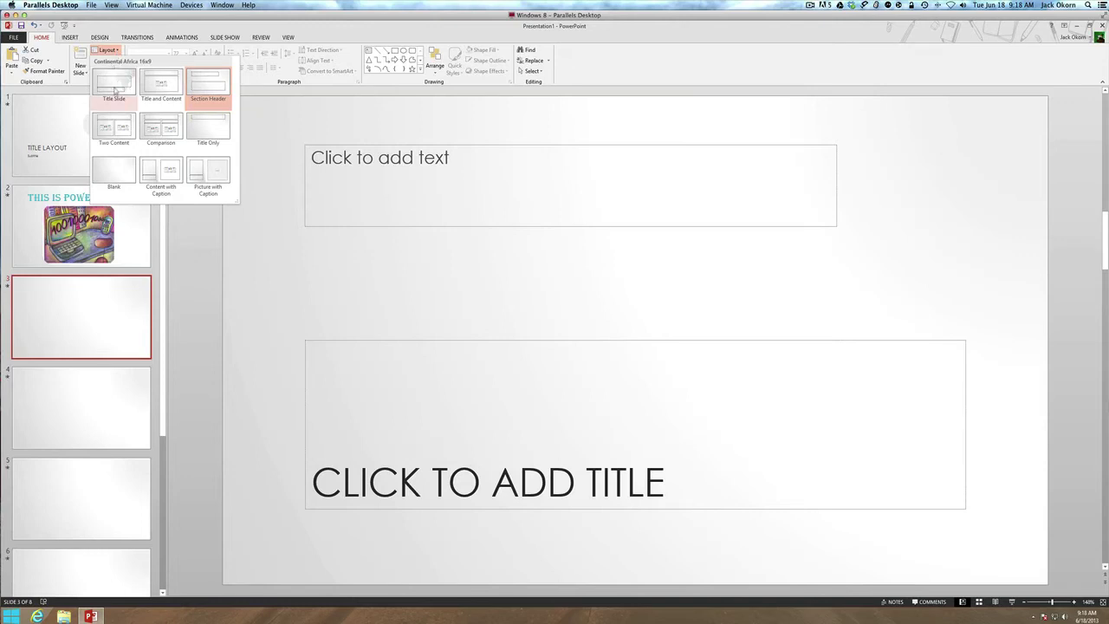
left_click(114, 179)
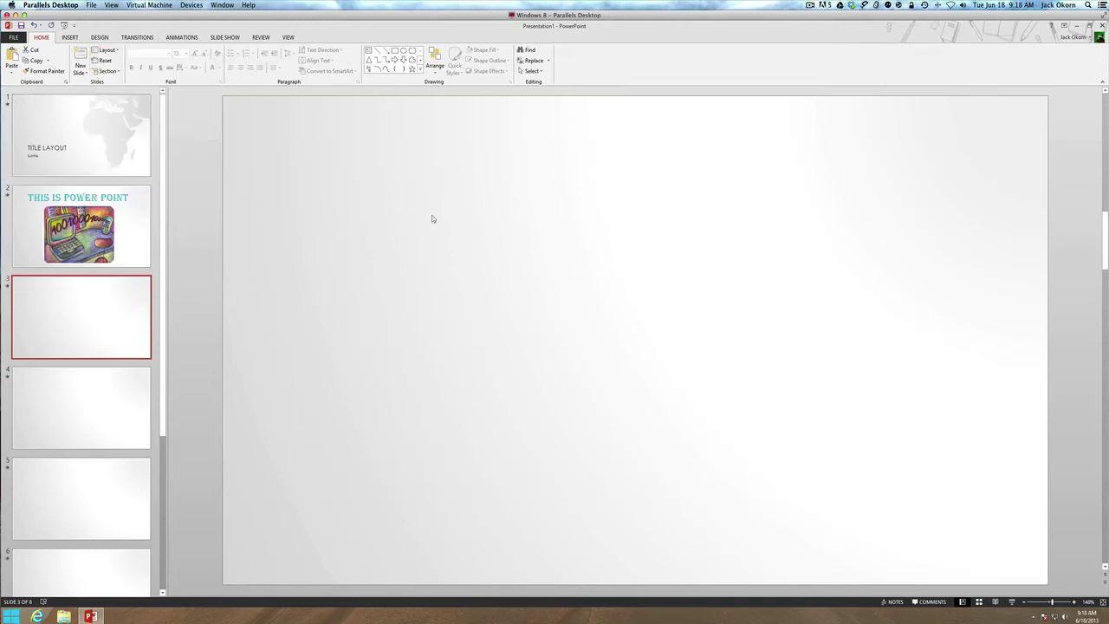
Step: Switch to Internet Explorer with the MSN page and show it as a smaller window over the desktop
left_click(70, 38)
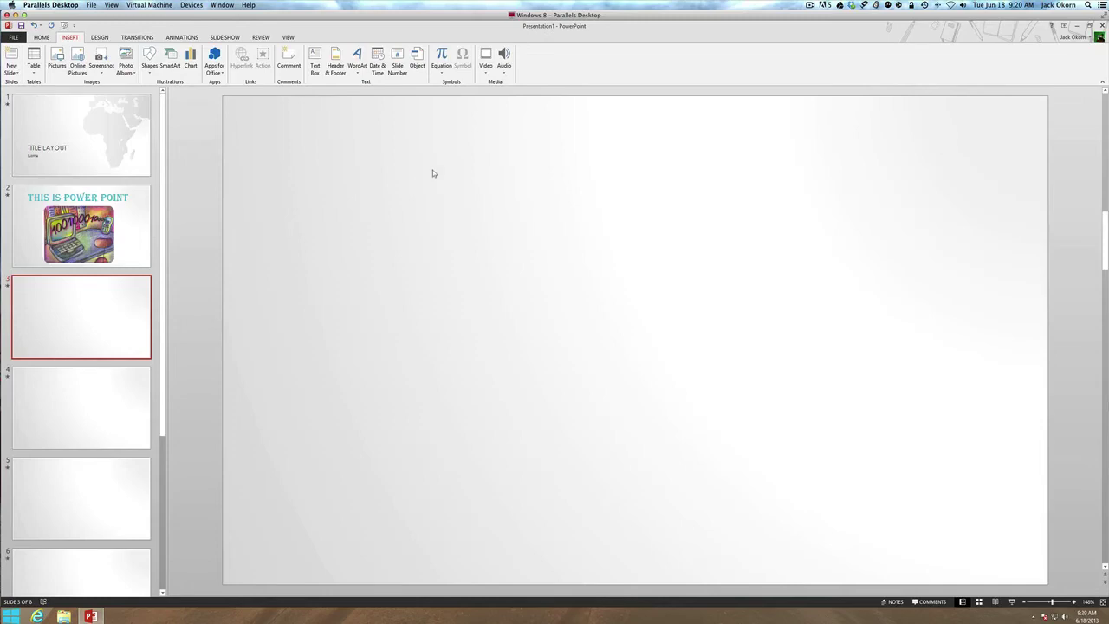
left_click(1076, 27)
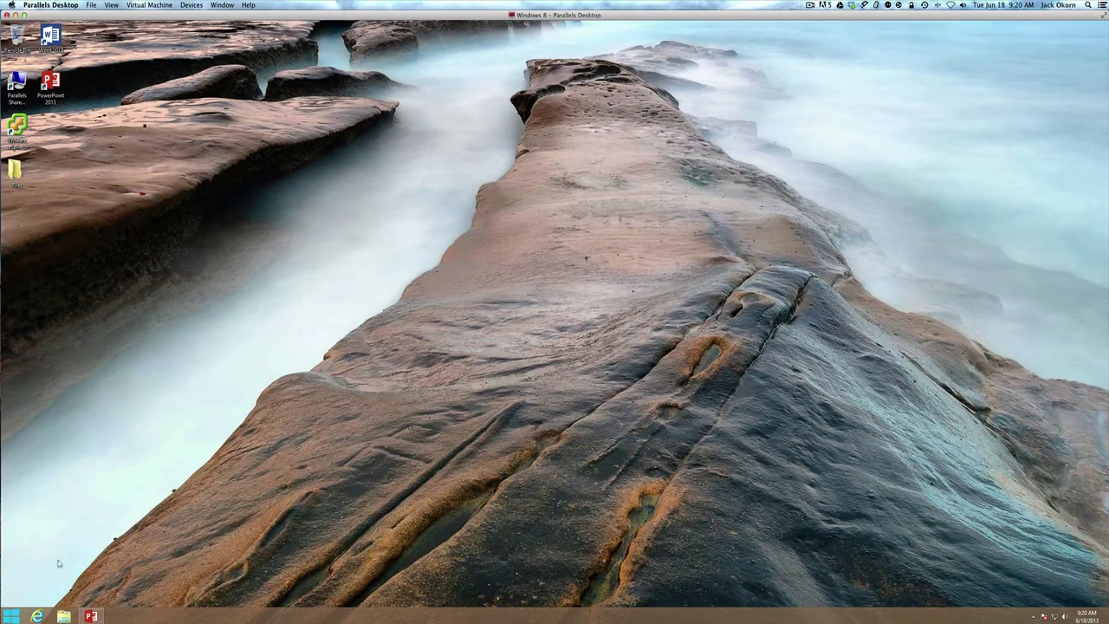
left_click(38, 616)
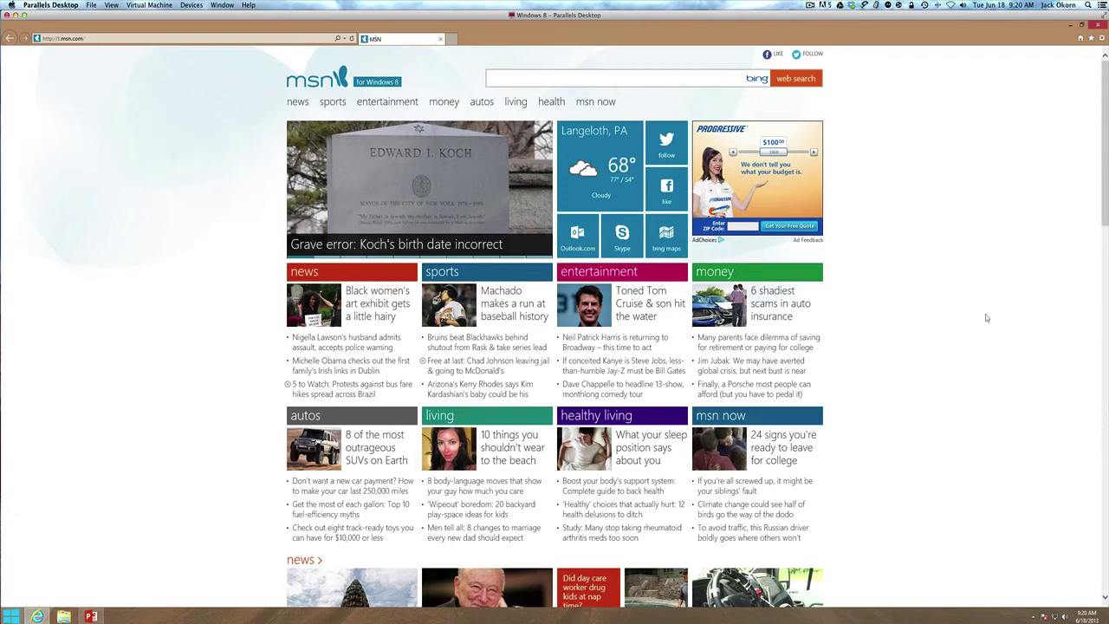
left_click(1081, 24)
left_click_drag(579, 99, 573, 120)
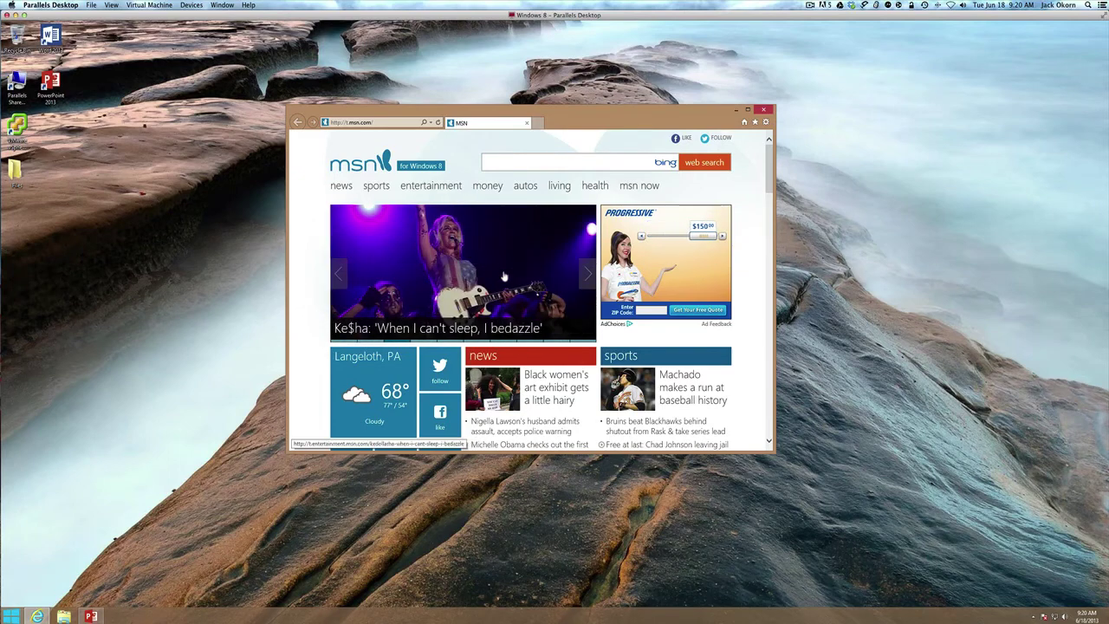
Step: Switch back to PowerPoint and insert a screen clipping of the MSN page on slide 3
left_click(90, 615)
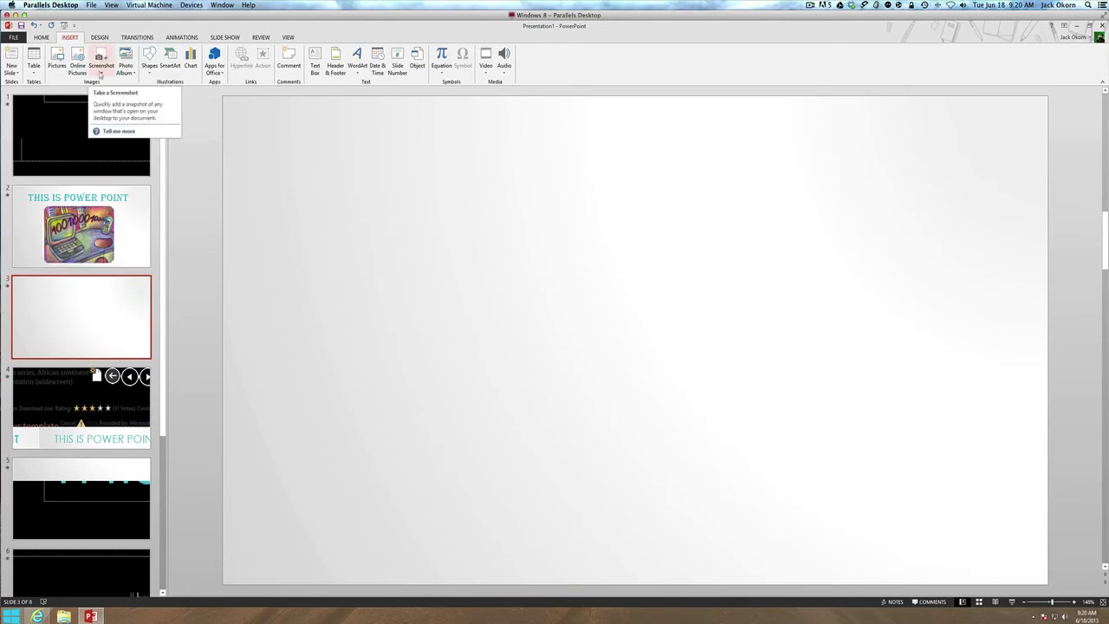
left_click(100, 73)
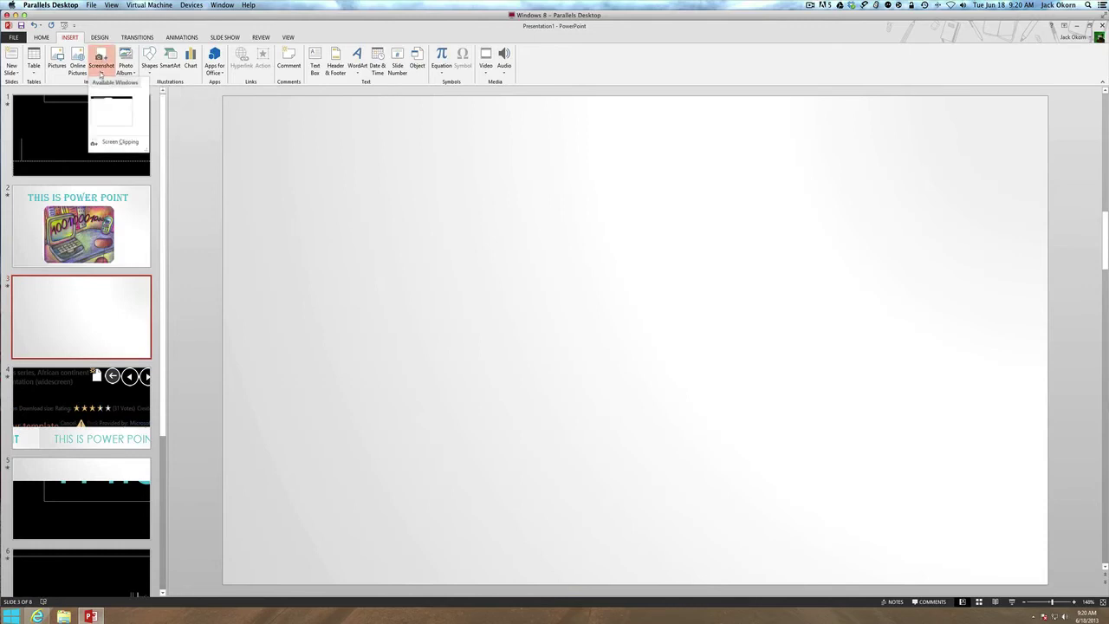
left_click(118, 142)
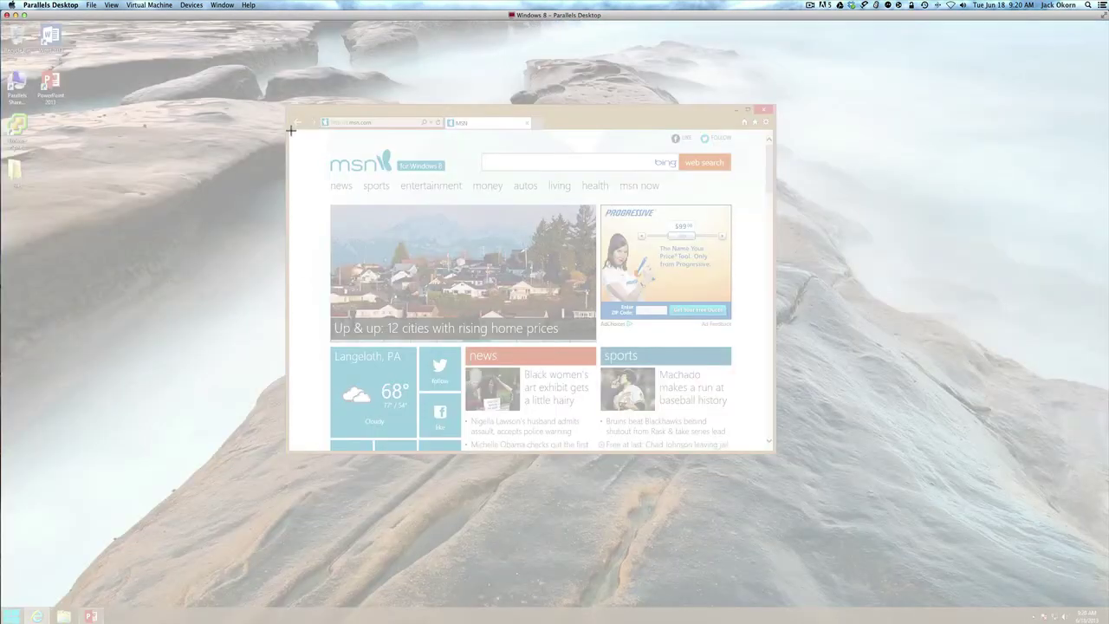
left_click_drag(289, 129, 765, 452)
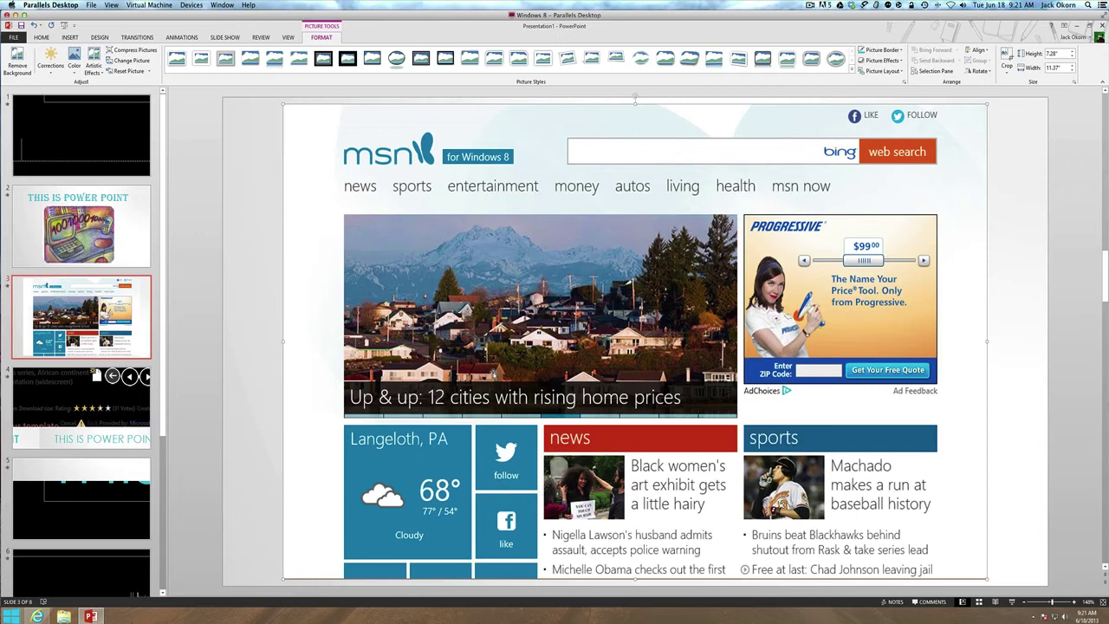
Step: Delete slides 4 through 6 from the presentation
left_click(102, 417)
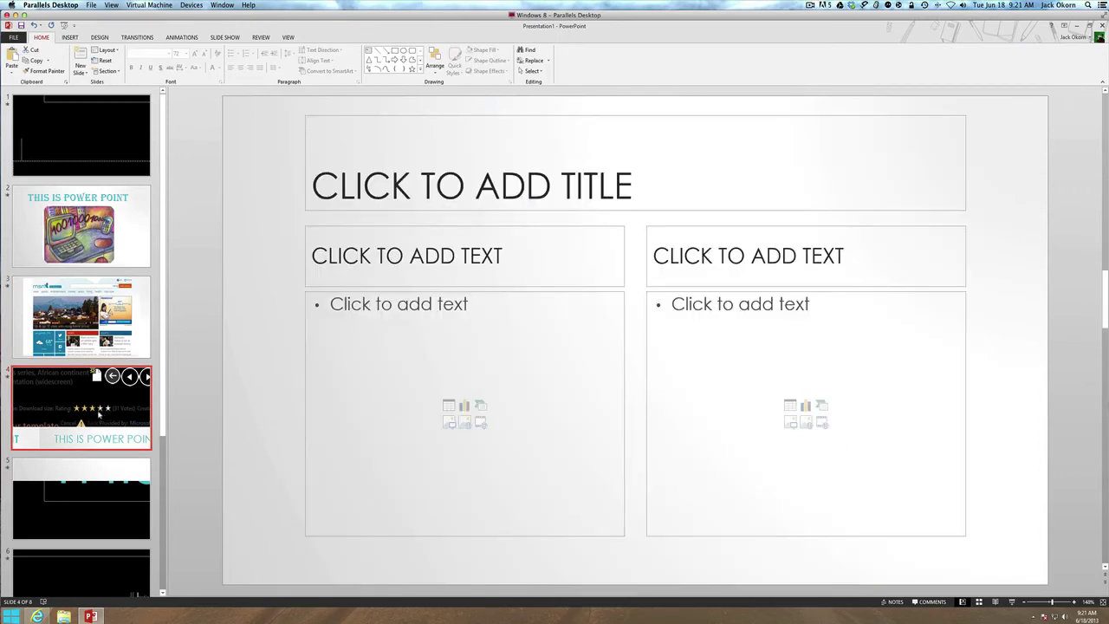
scroll(98, 416, "down", 3)
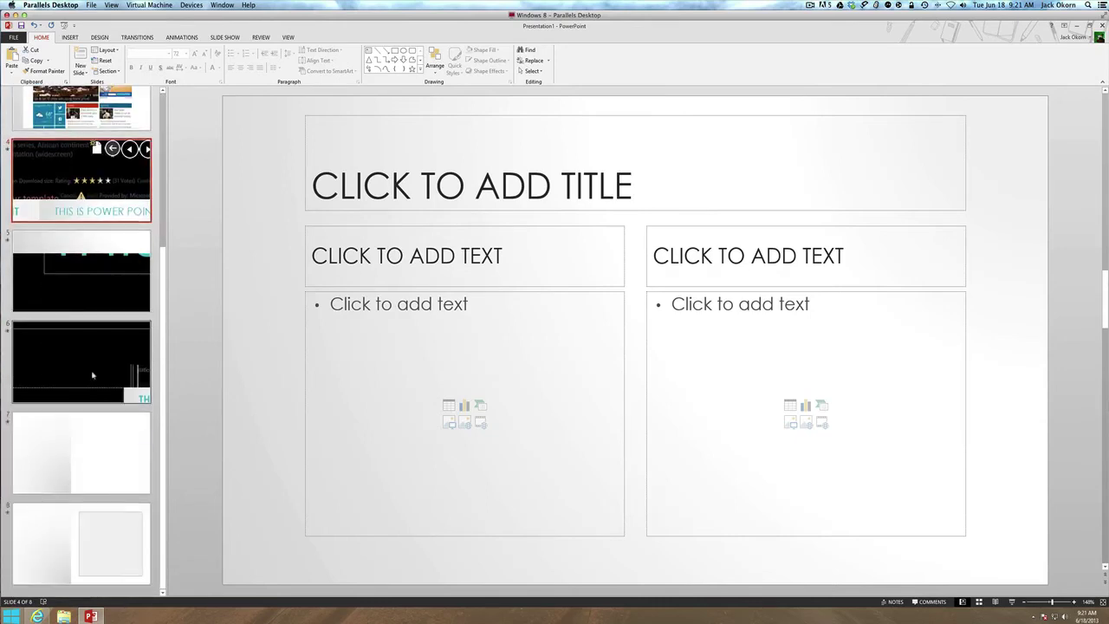
left_click(93, 373, "shift")
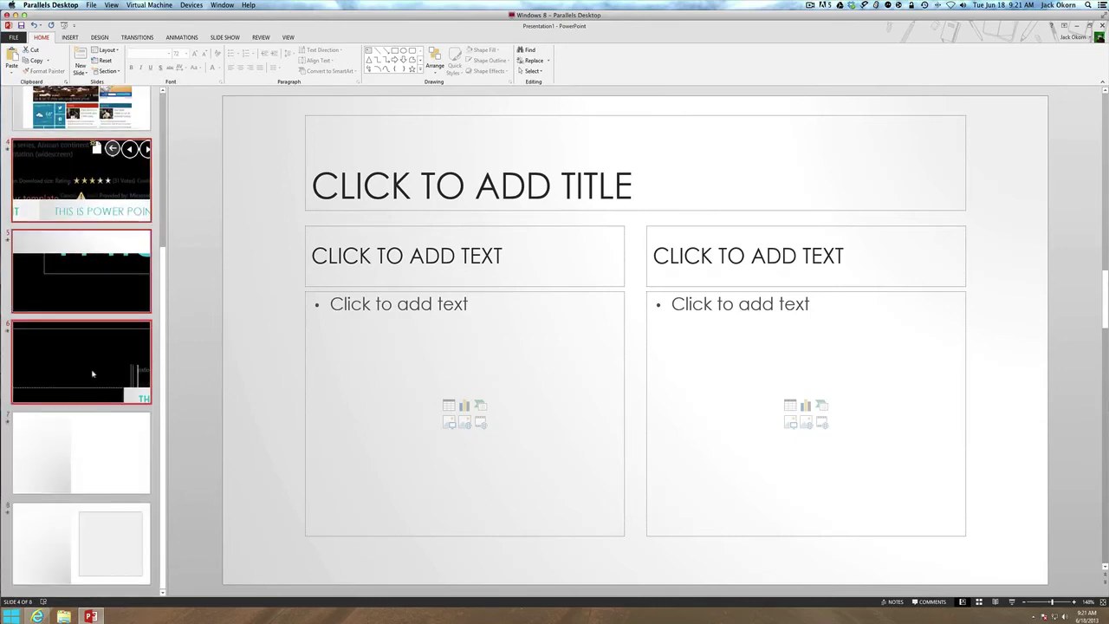
right_click(93, 374)
left_click(101, 442)
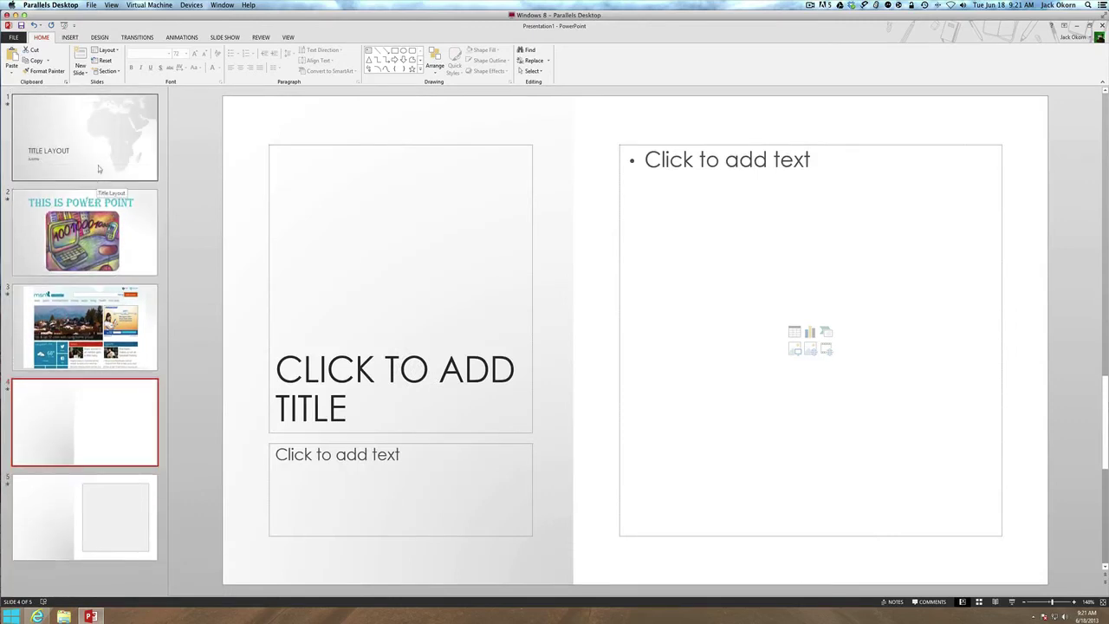
Step: Play the slide show from the title slide through slide 4, and exit it
left_click(98, 169)
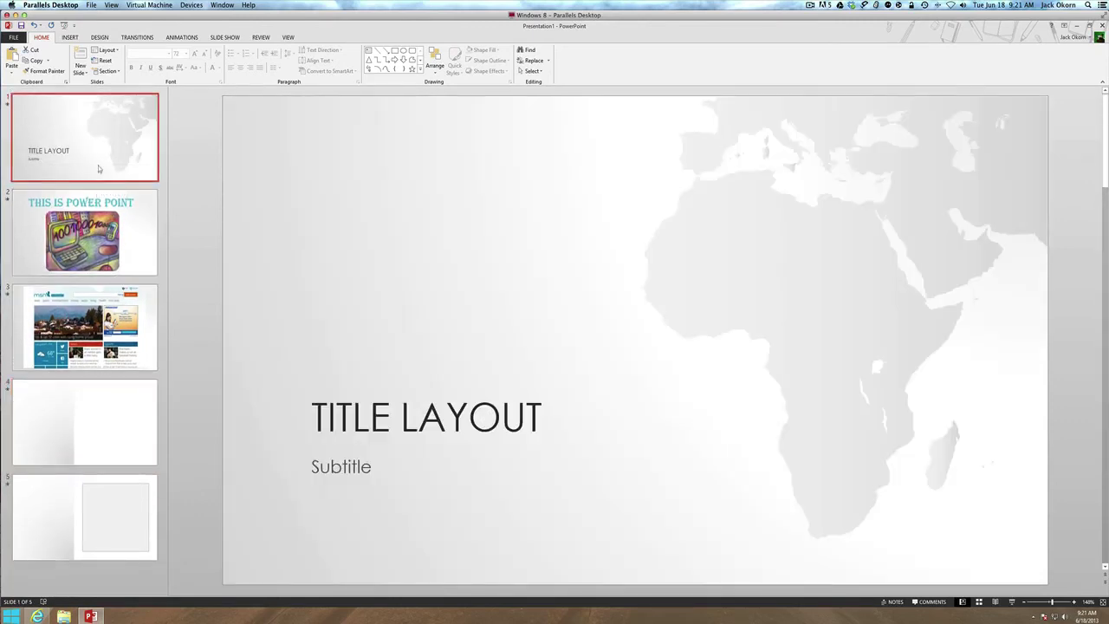
left_click(63, 25)
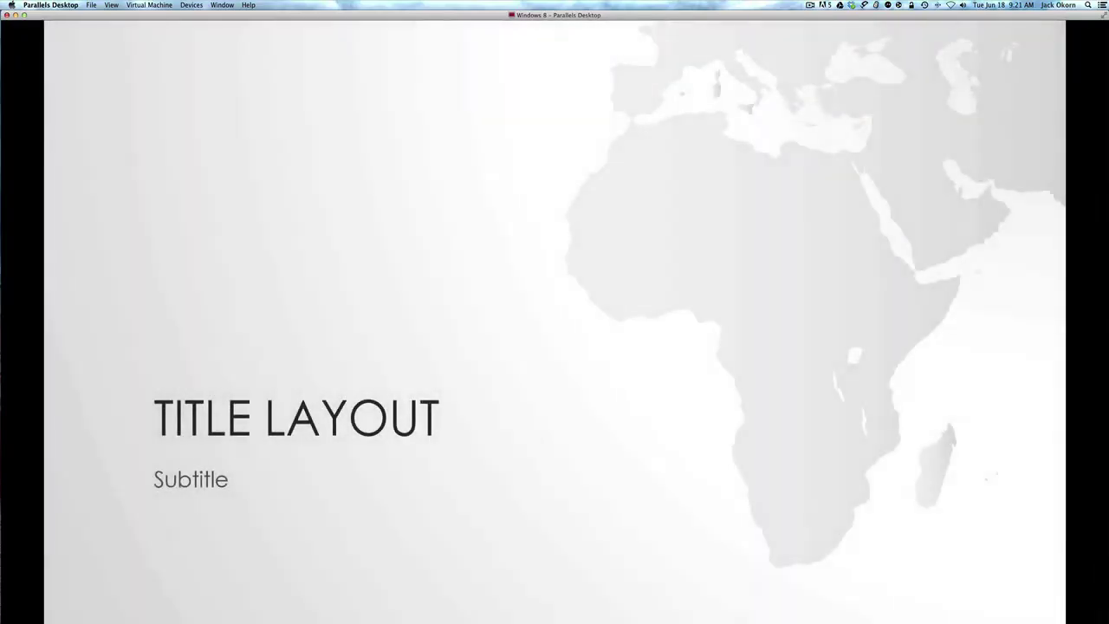
key("space")
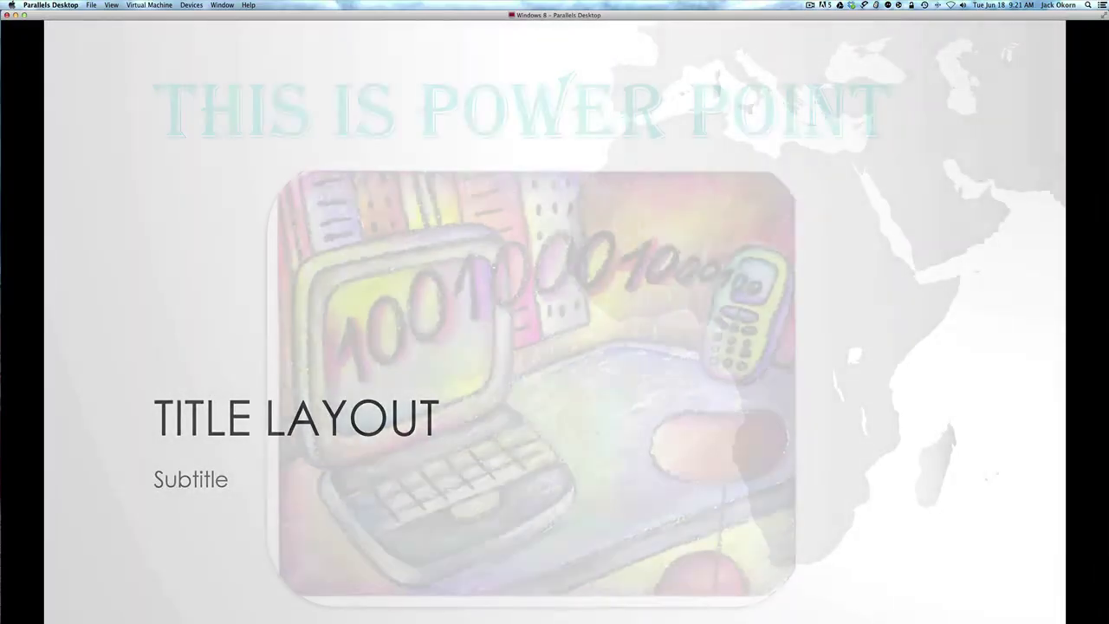
key("space")
key("space")
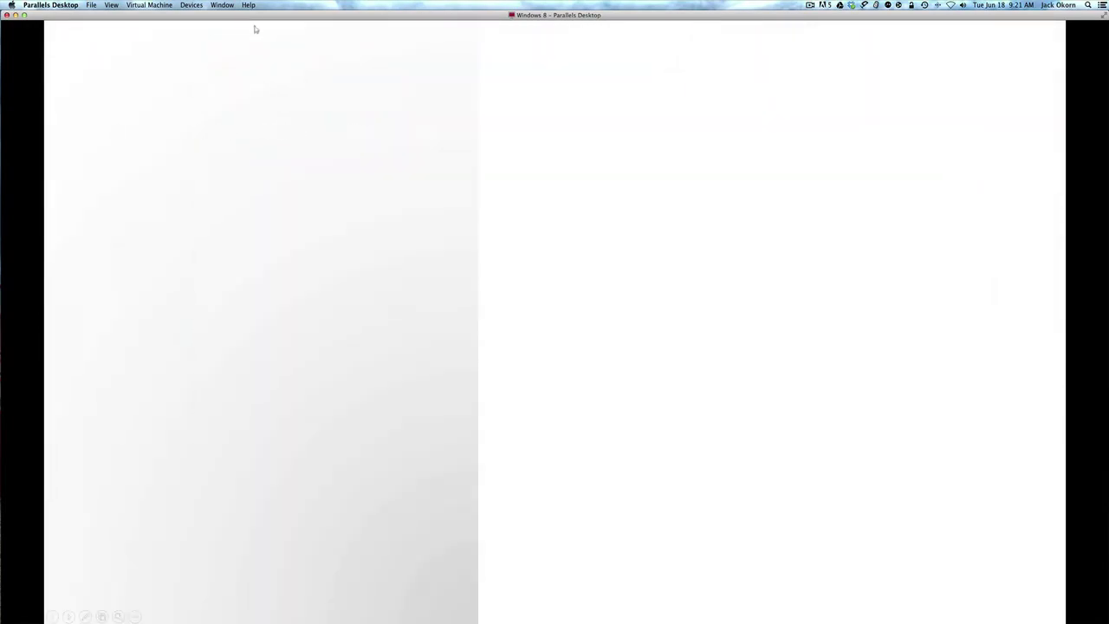
key("Escape")
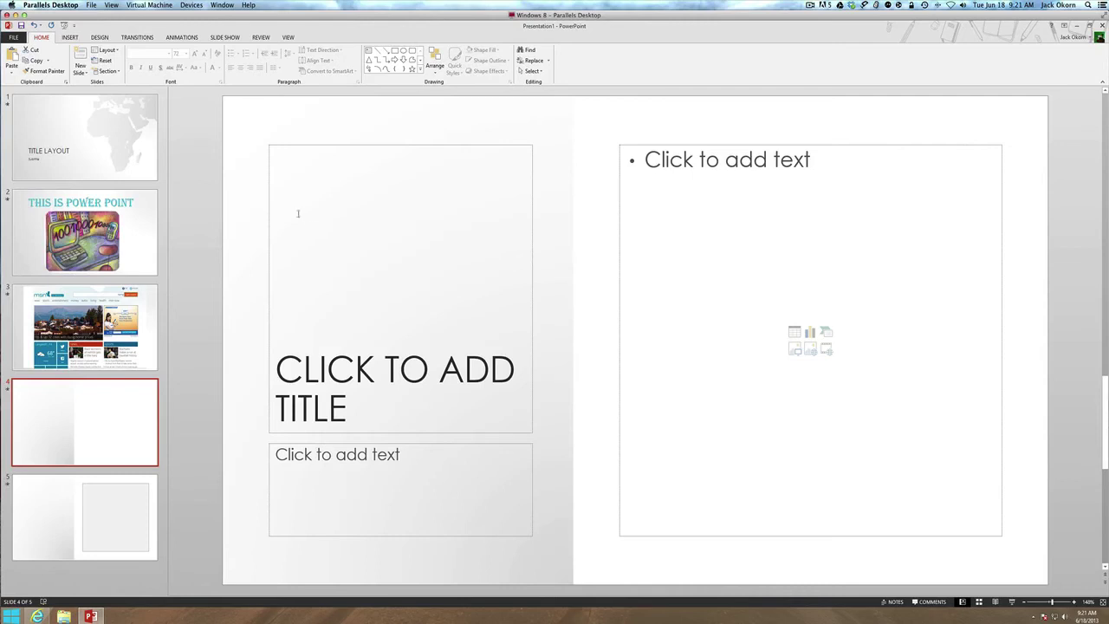
Step: Look through the first three slides of the presentation and return to slide 2
left_click(121, 233)
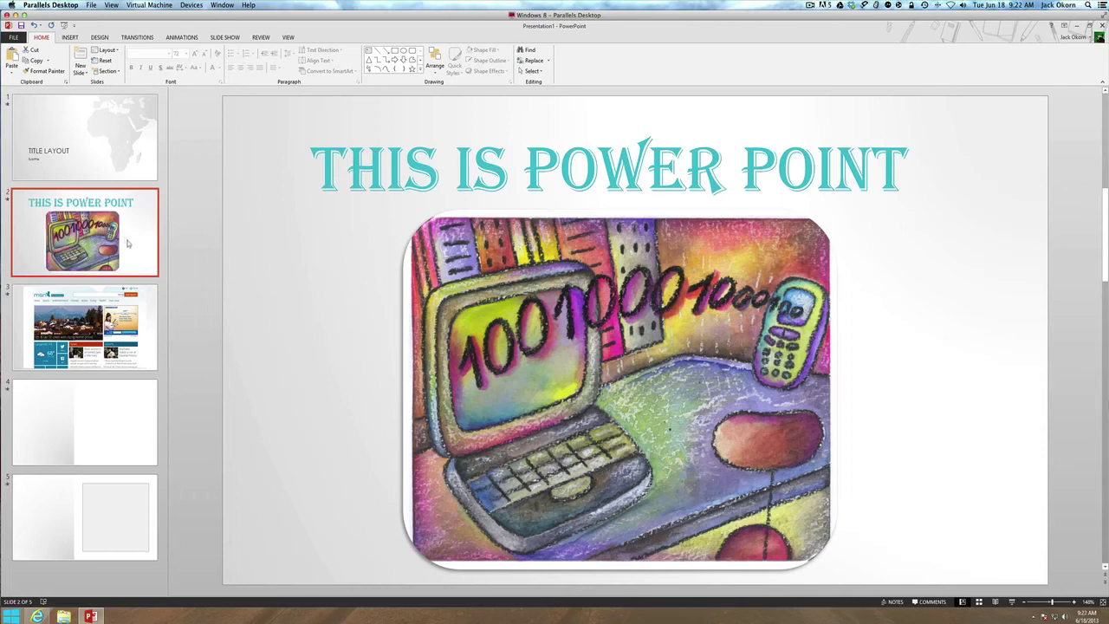
key("Down")
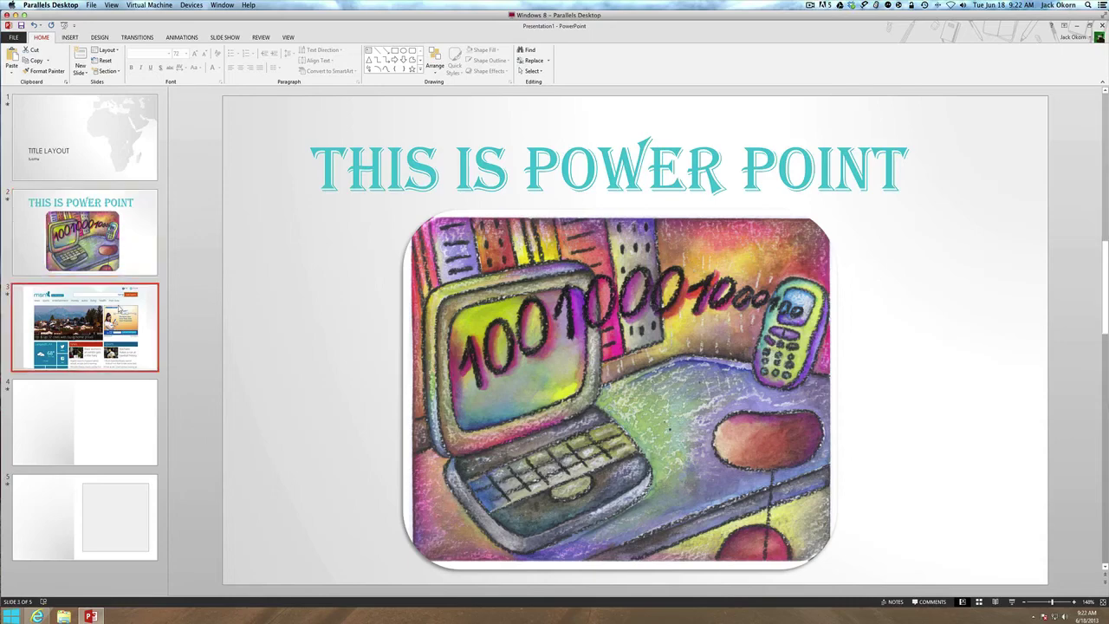
key("Up")
key("Up")
key("Down")
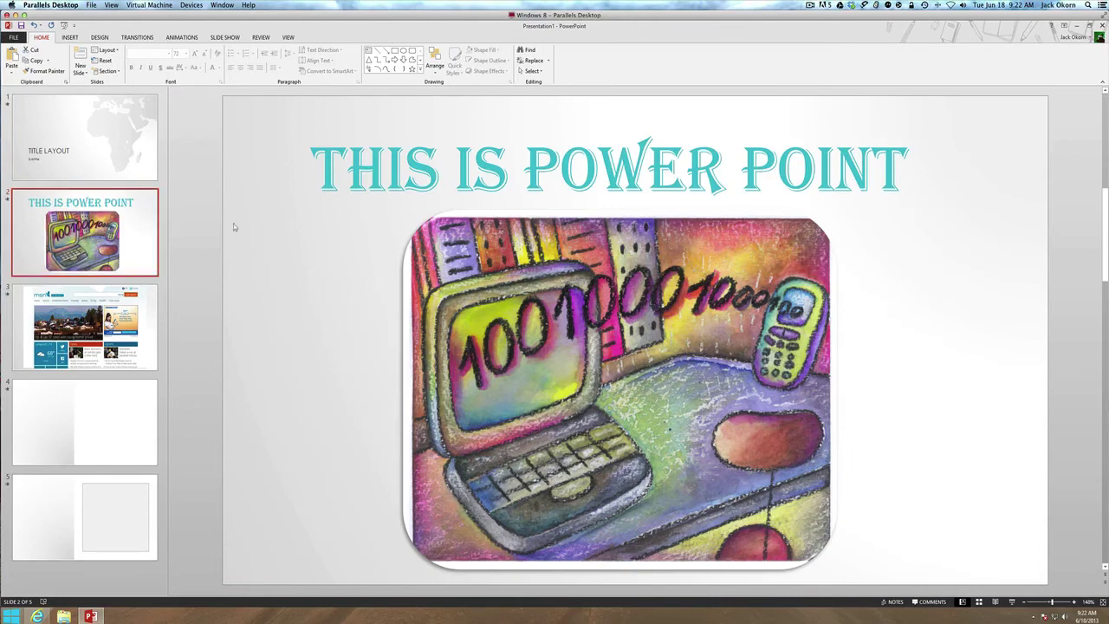
Step: Start saving the presentation under a new name in the Documents folder on SkyDrive
left_click(13, 38)
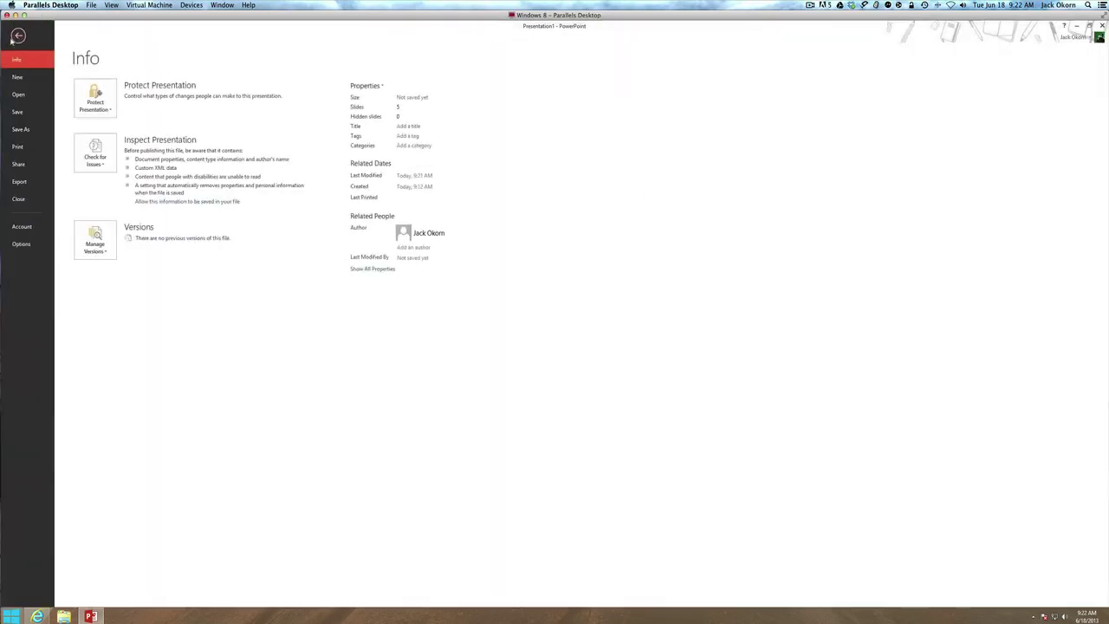
left_click(20, 130)
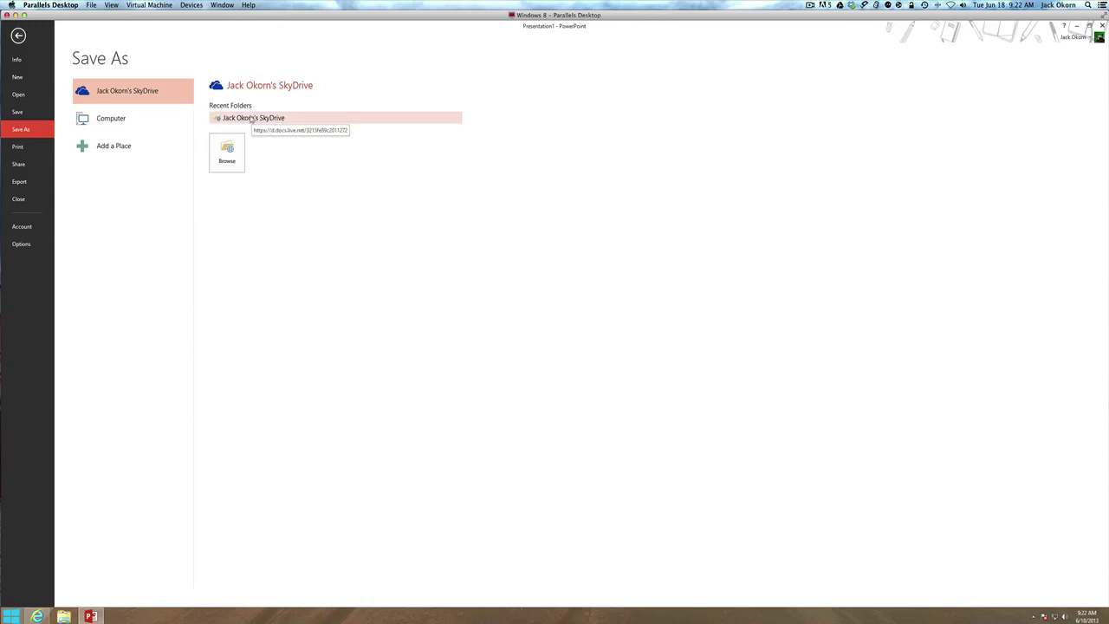
left_click(228, 154)
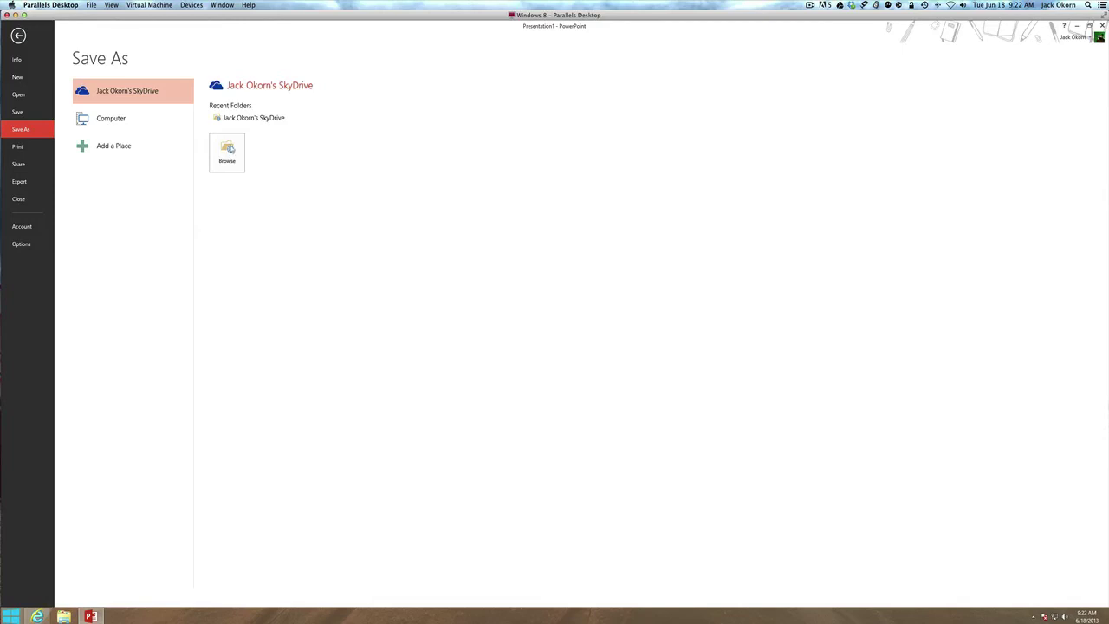
left_click(245, 119)
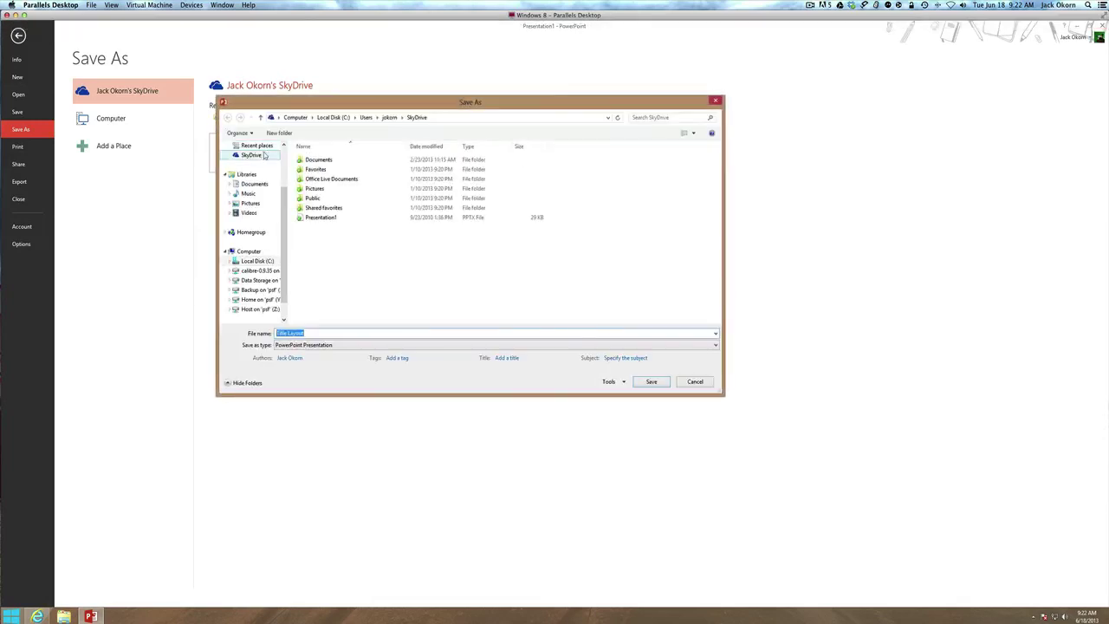
left_click_drag(410, 109, 500, 111)
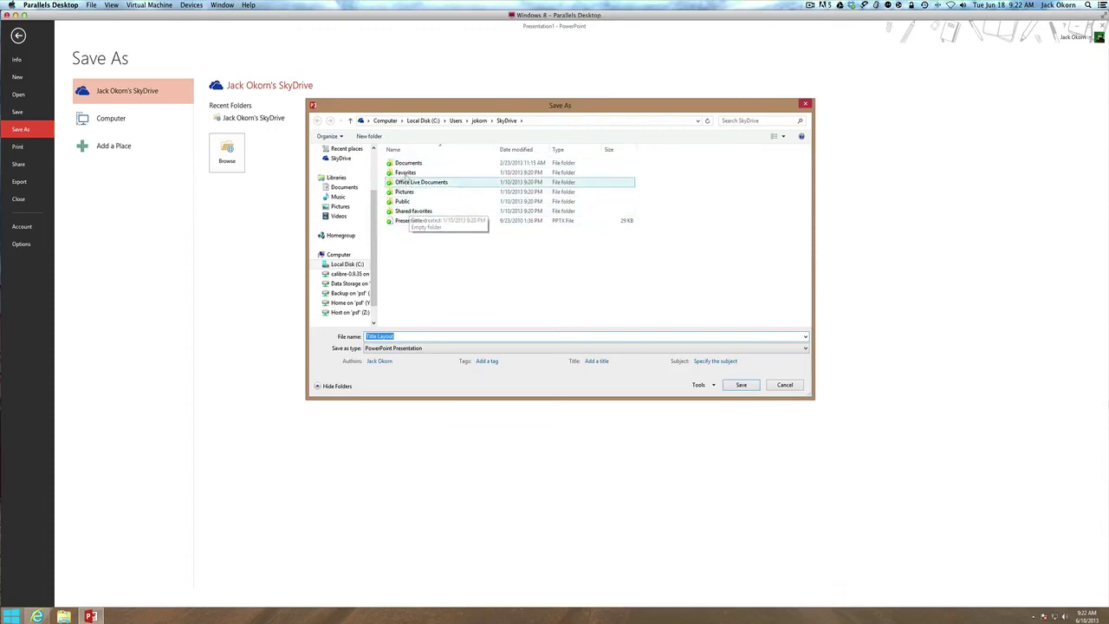
double_click(418, 163)
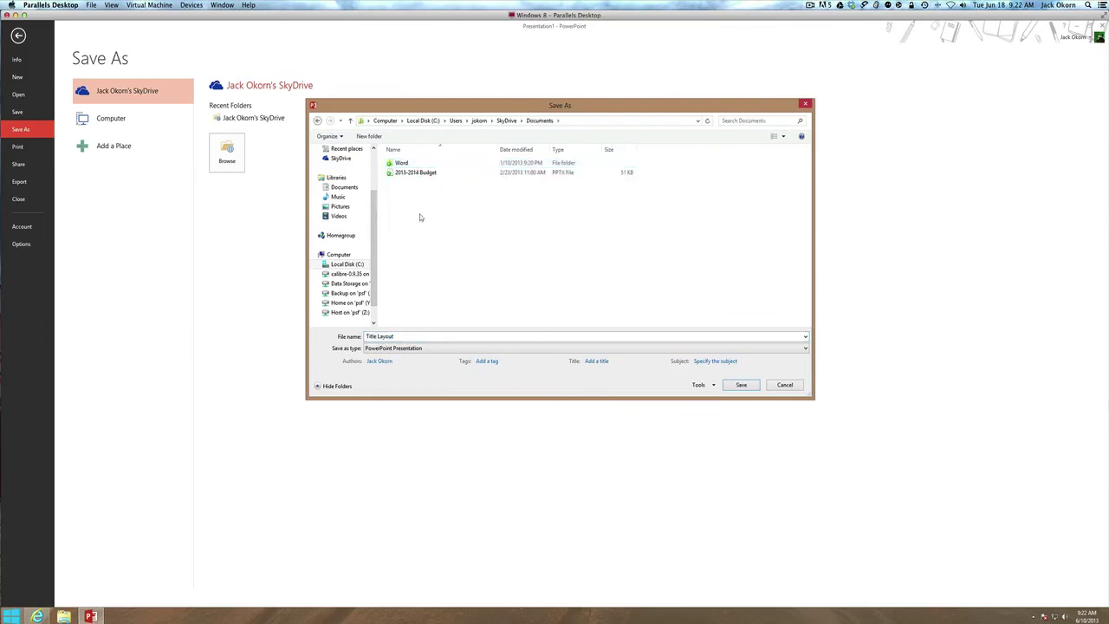
Step: Create a new folder named Power Point inside the SkyDrive Documents folder
left_click(372, 139)
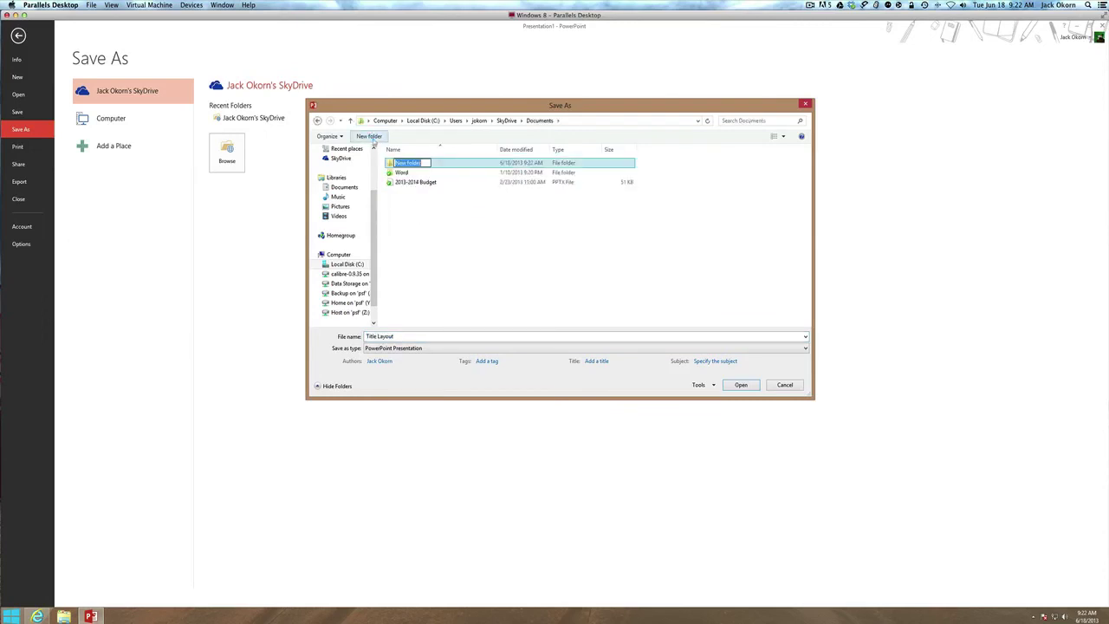
type("Power Po")
key("BackSpace")
key("BackSpace")
type("oint")
key("Return")
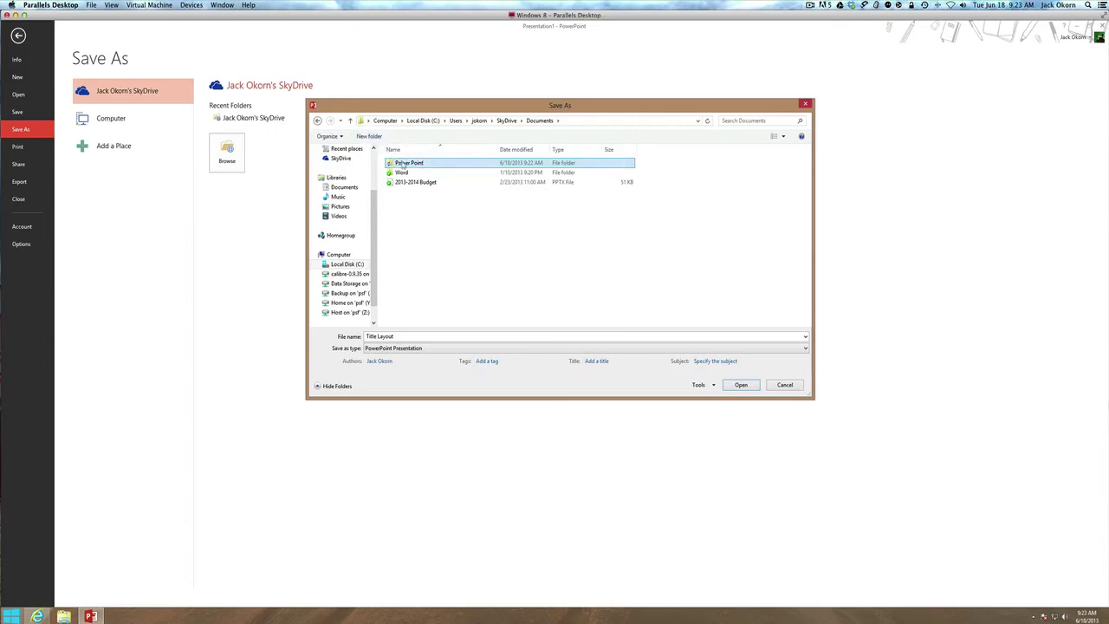
Step: Save the presentation as Class Layout in the Power Point folder
double_click(403, 165)
left_click(400, 335)
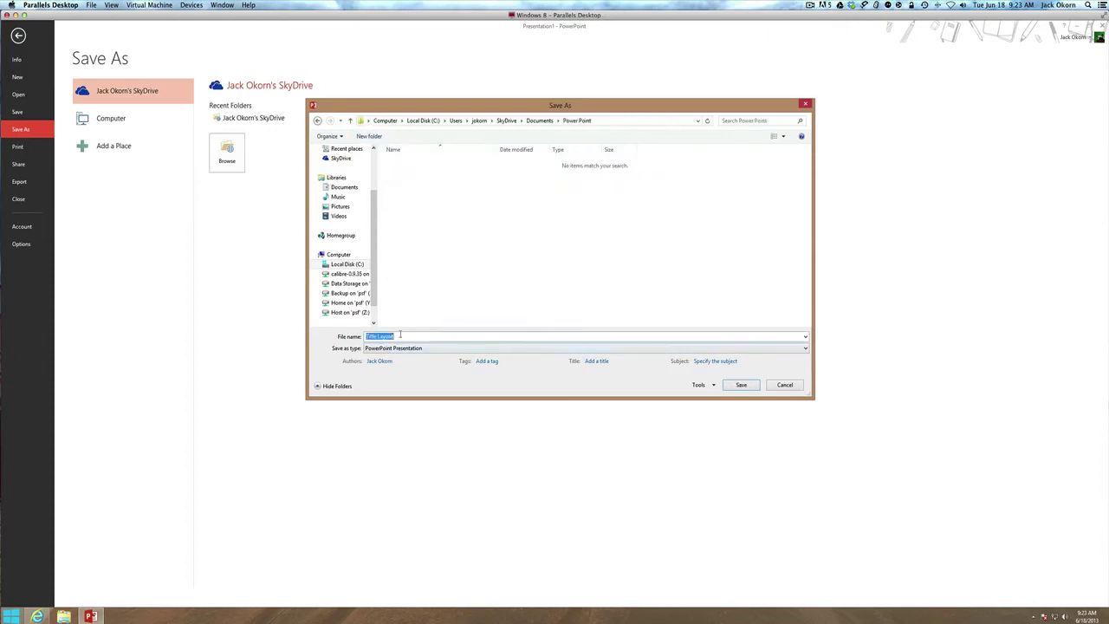
type("Class Layout")
left_click(740, 385)
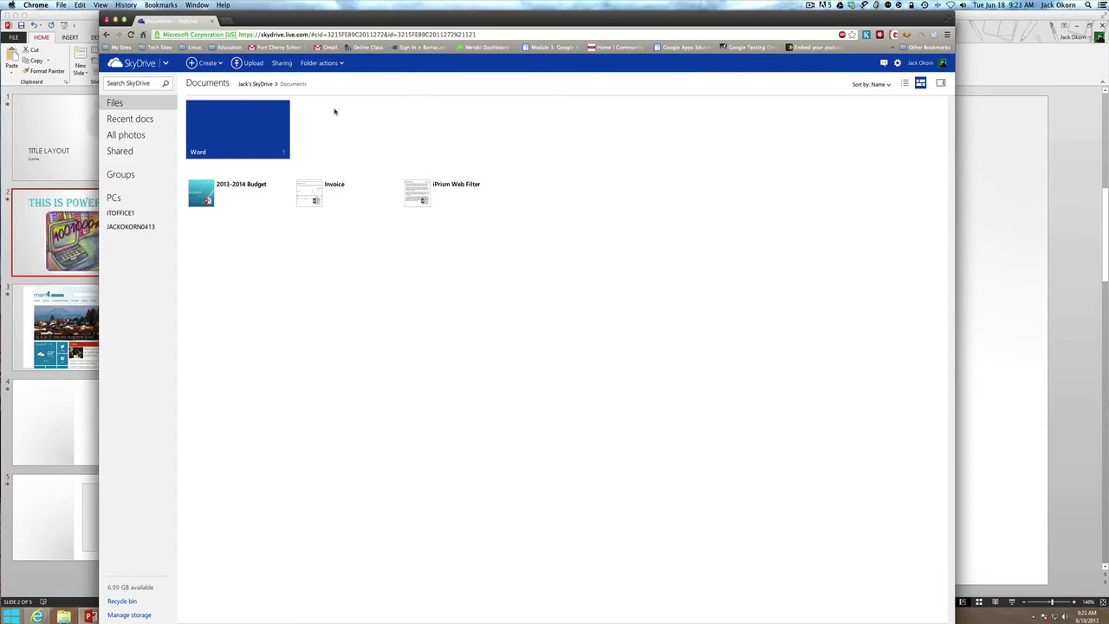
Step: Switch to SkyDrive in Chrome and open Class Layout from the Power Point folder within Documents
left_click(117, 104)
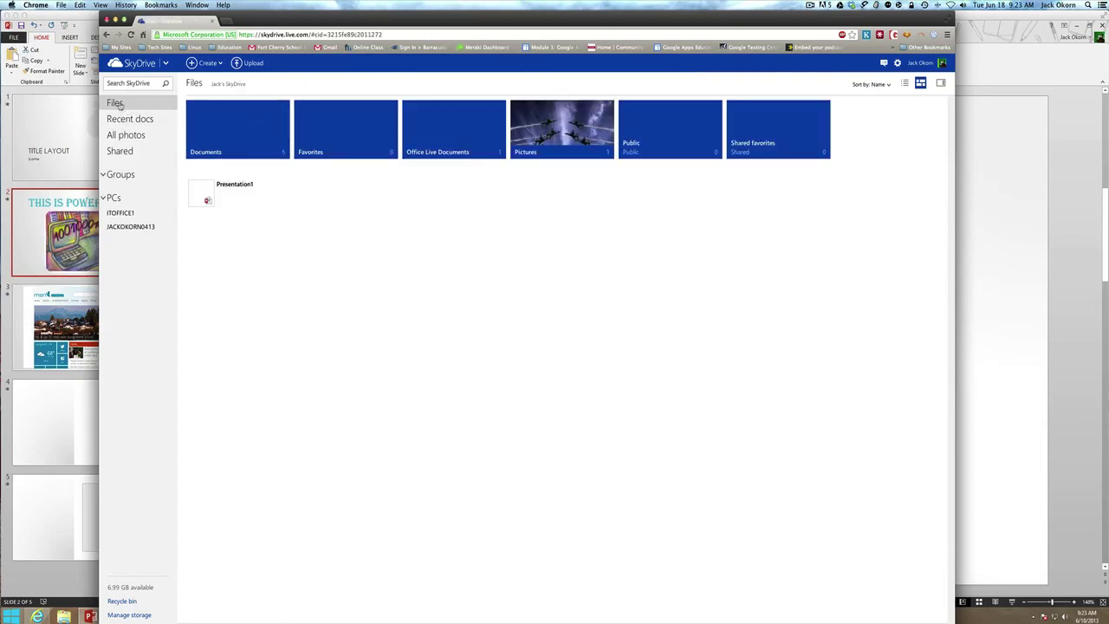
left_click(220, 140)
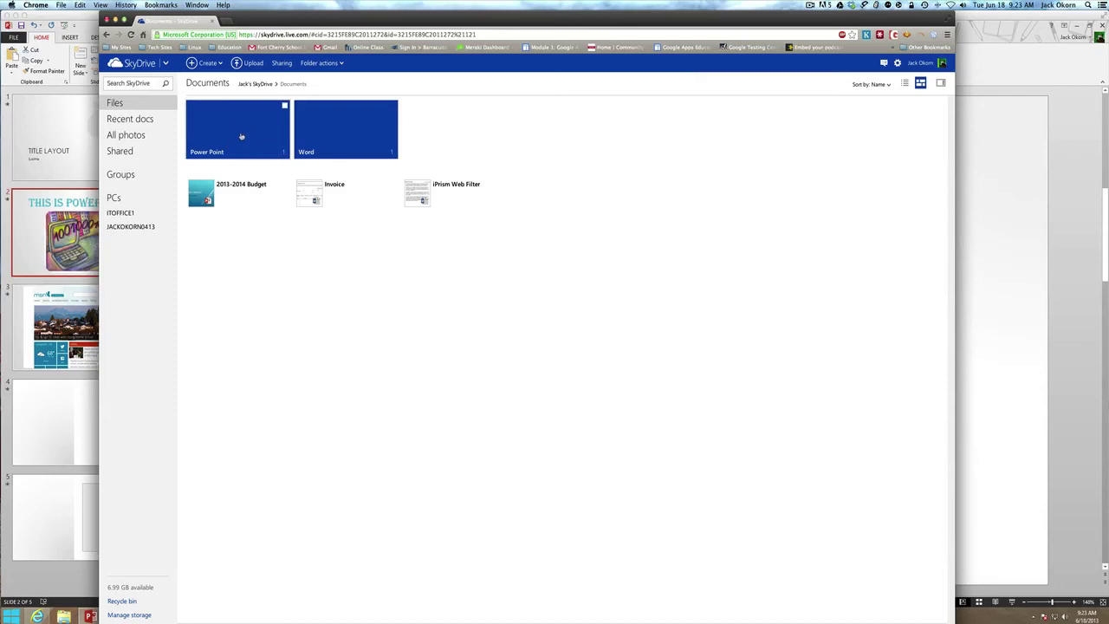
left_click(242, 136)
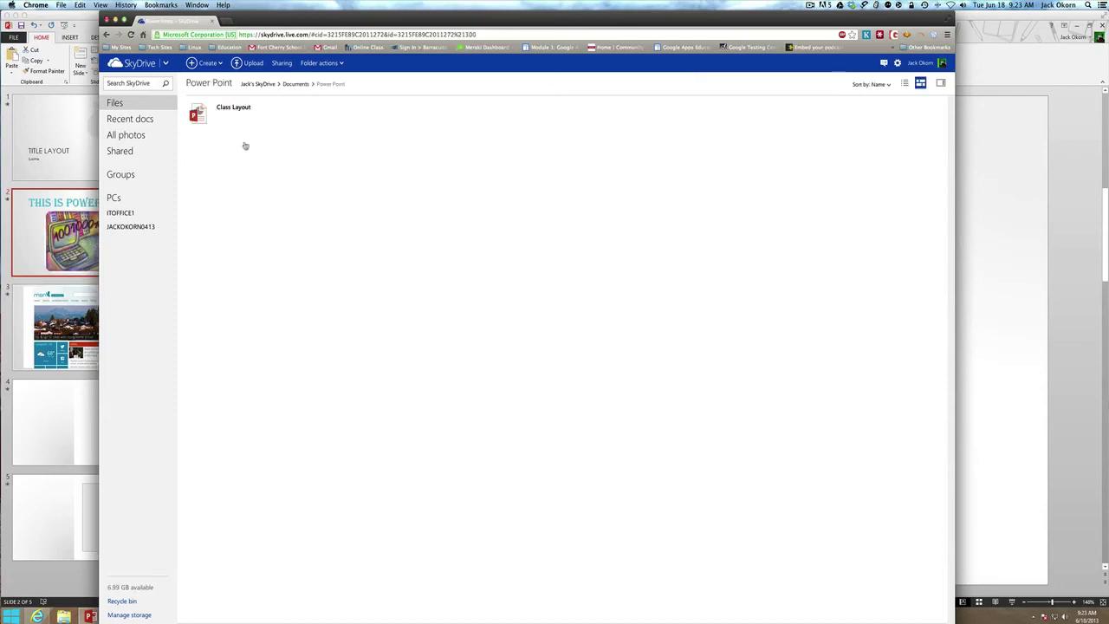
left_click(235, 110)
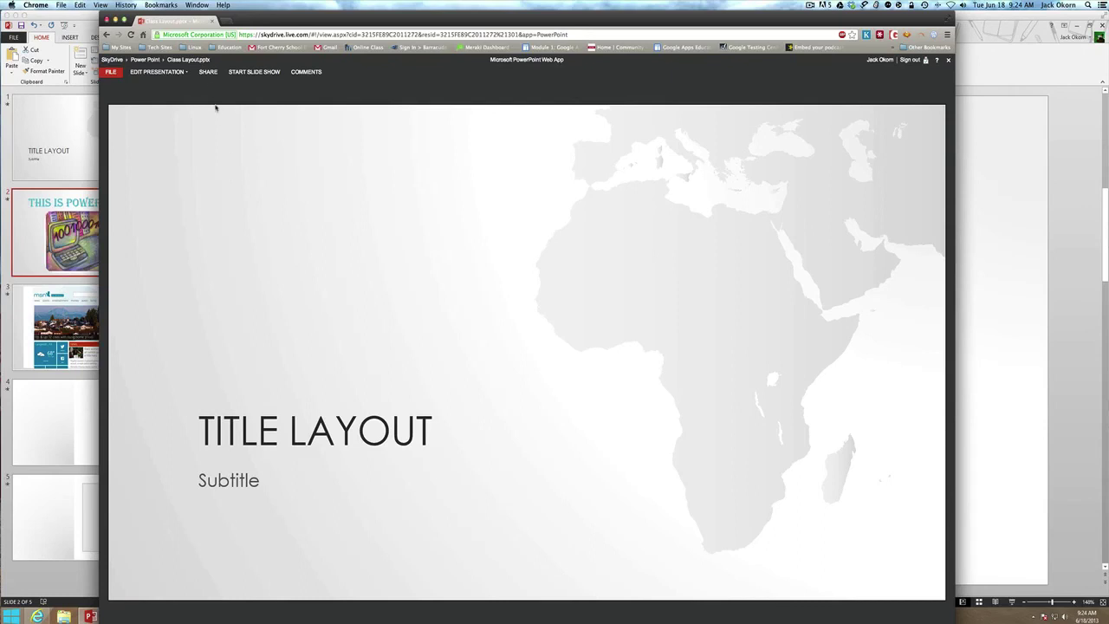
Step: Examine the e-mail and link options for sharing Class Layout, and leave them without sharing the file
left_click(208, 73)
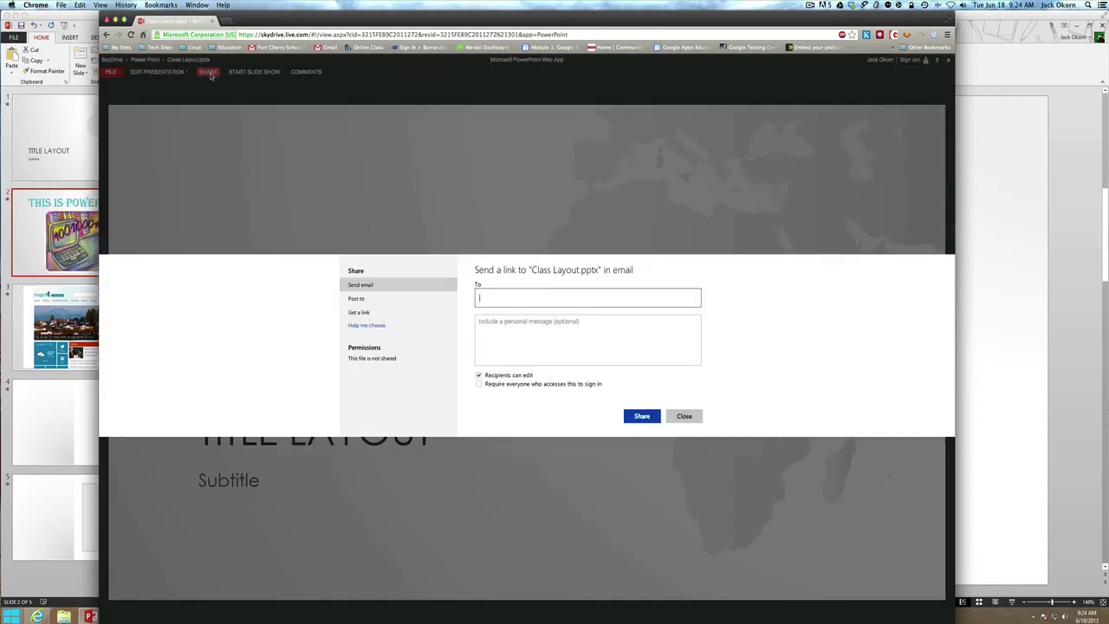
left_click(501, 298)
left_click(362, 312)
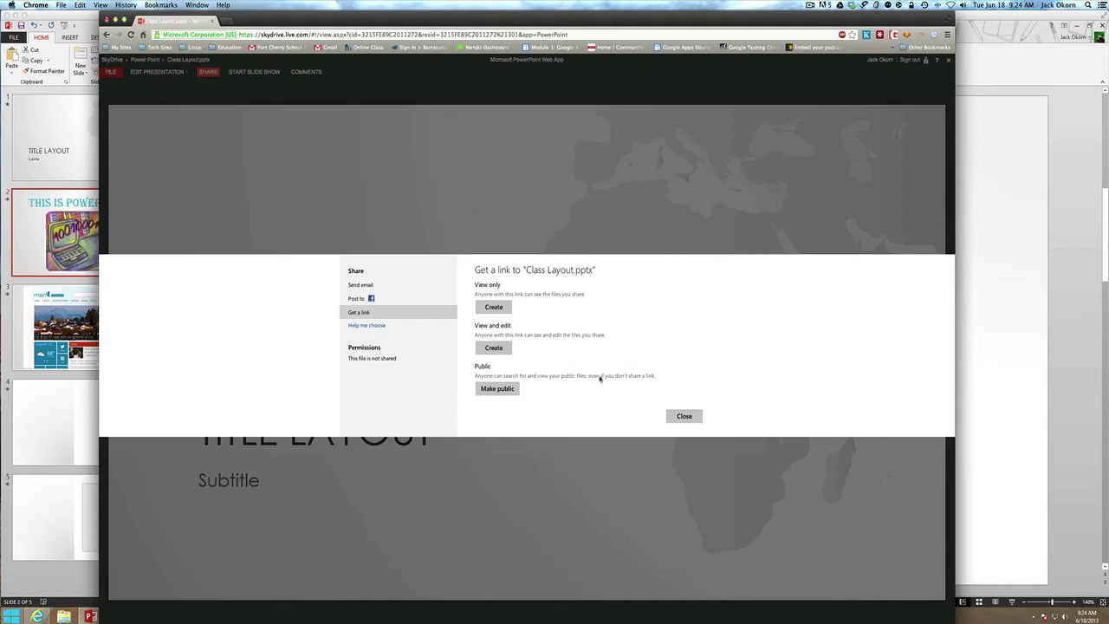
left_click(689, 419)
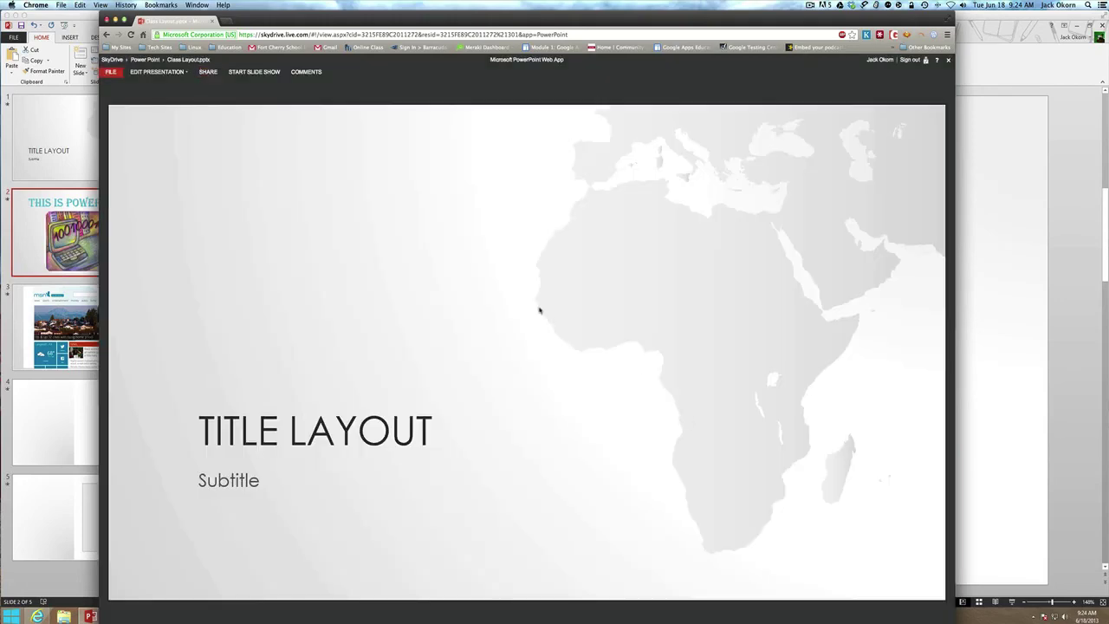
Step: Play the online slide show up to the MSN slide and back to the title, then close it and minimize Chrome to return to PowerPoint
left_click(258, 72)
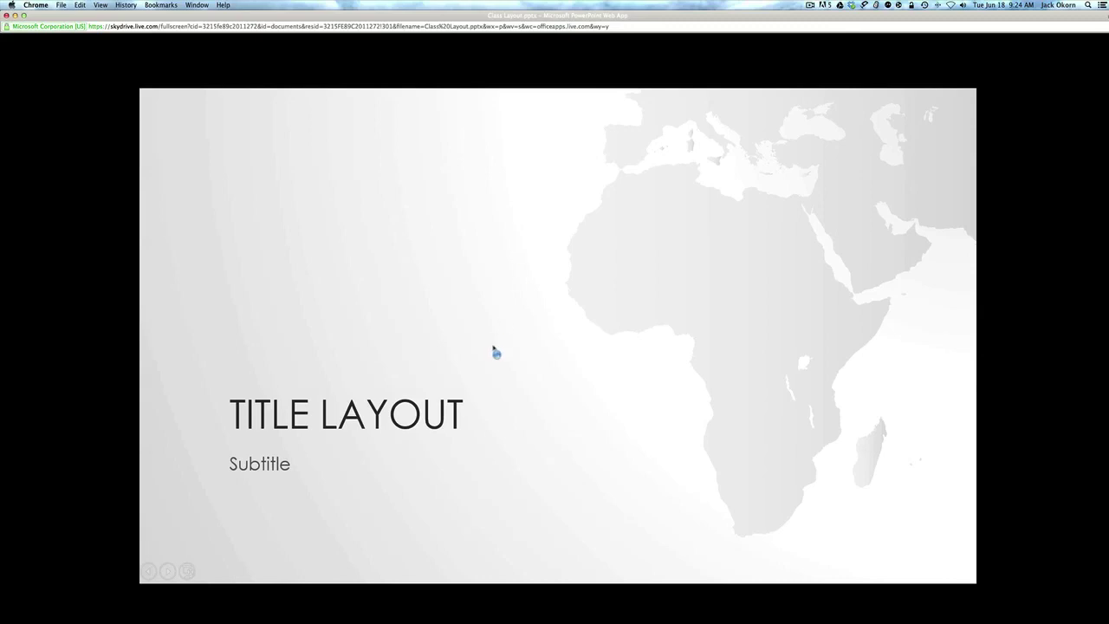
left_click(286, 512)
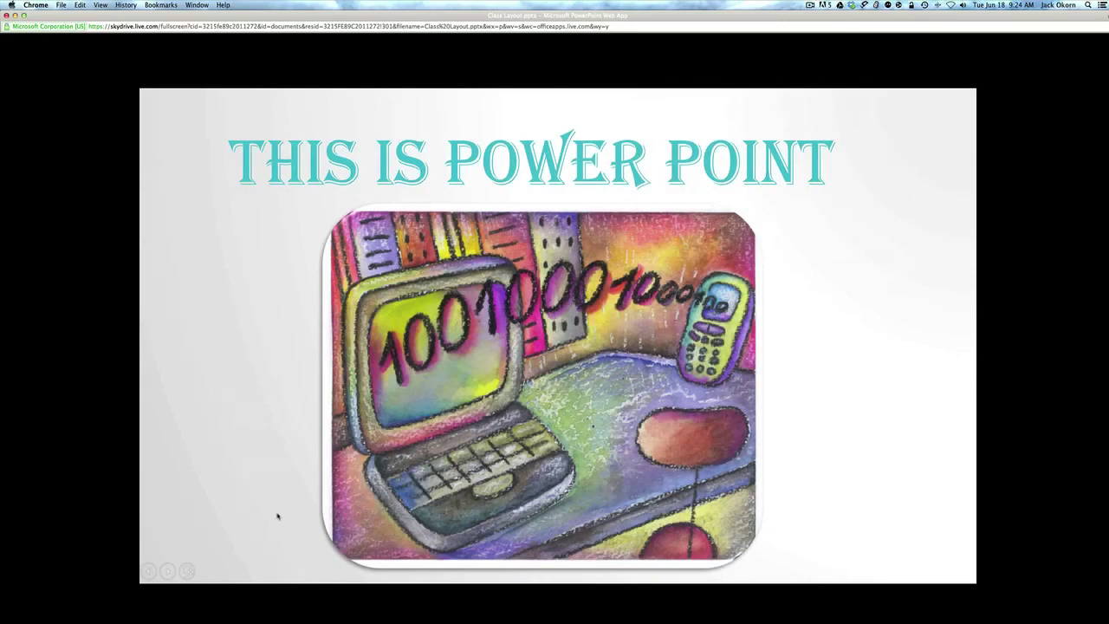
left_click(168, 571)
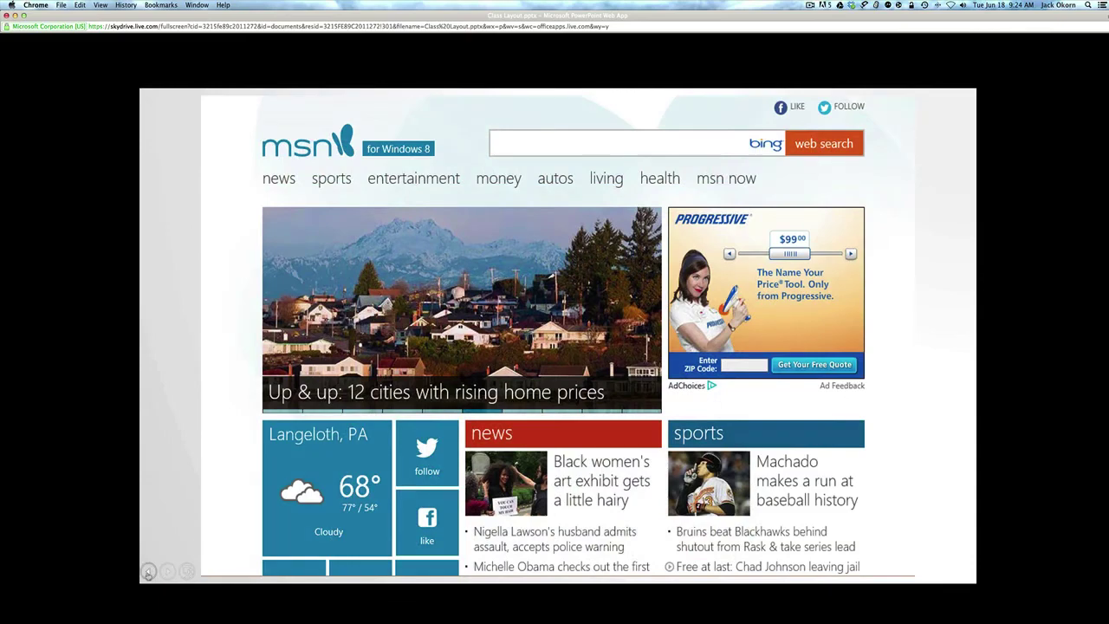
left_click(149, 572)
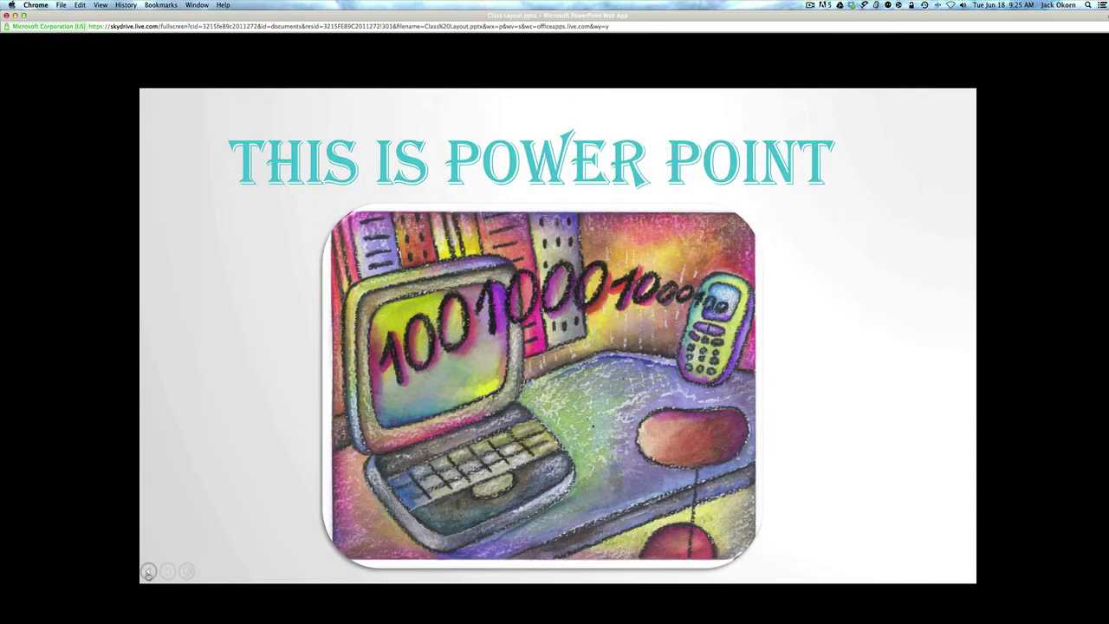
left_click(148, 572)
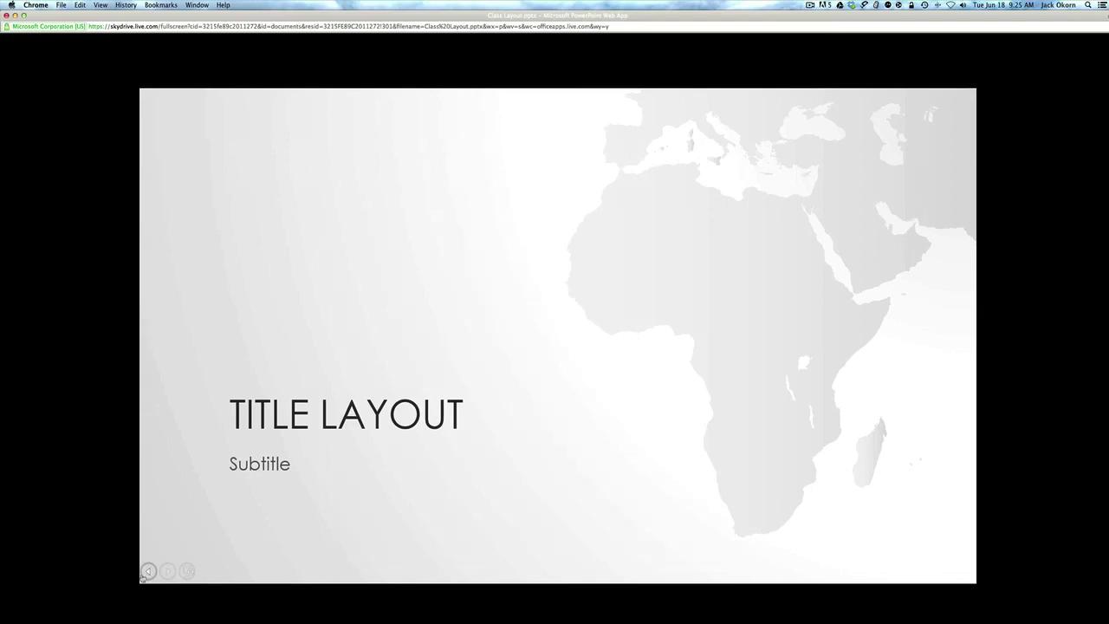
left_click(15, 15)
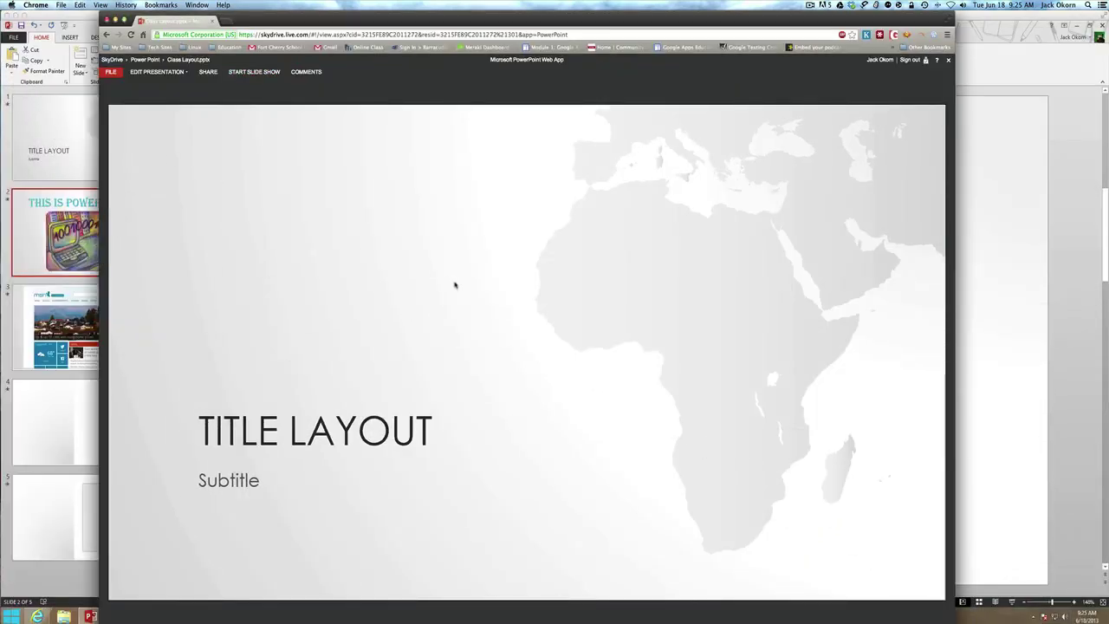
left_click(116, 19)
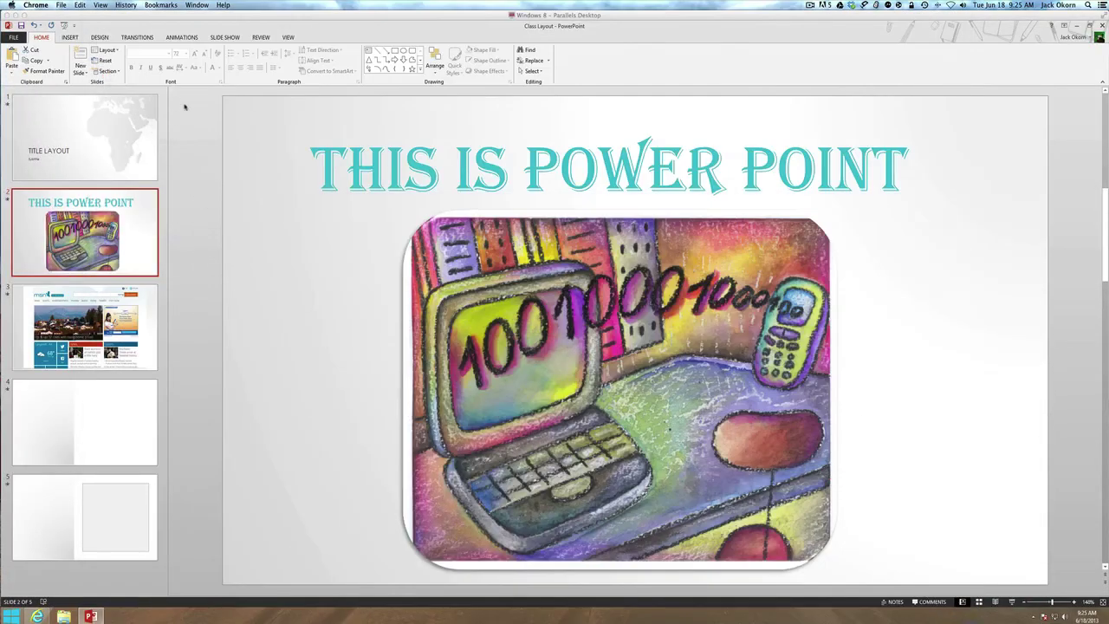